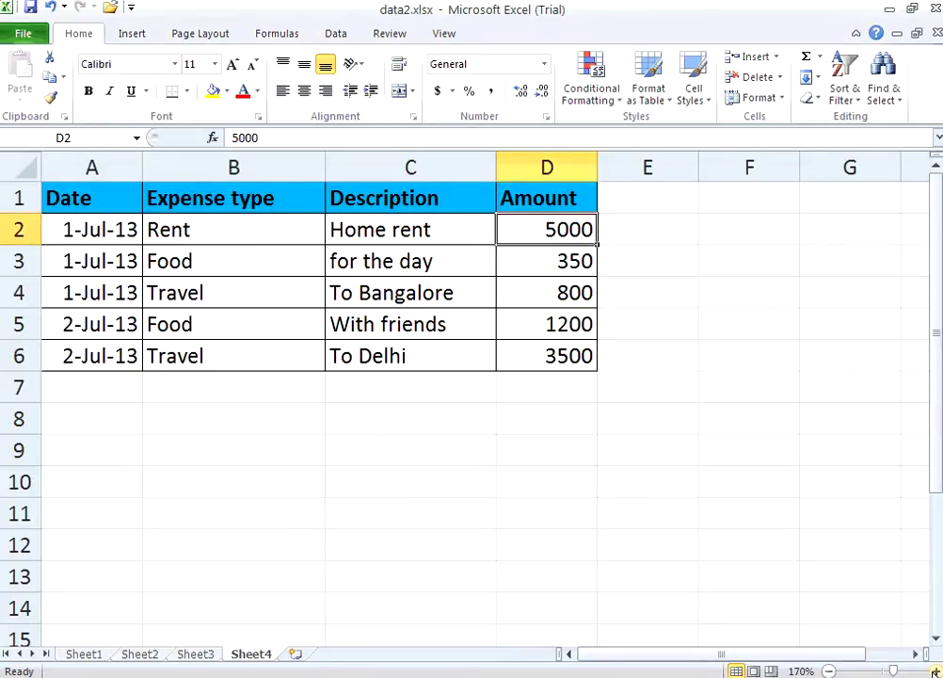
Give A2 the 14-Mar-2001 Date type so it reads 1-Jul-2013
{"action": "left_click", "coordinate": [934, 670]}
{"action": "left_click", "coordinate": [115, 243]}
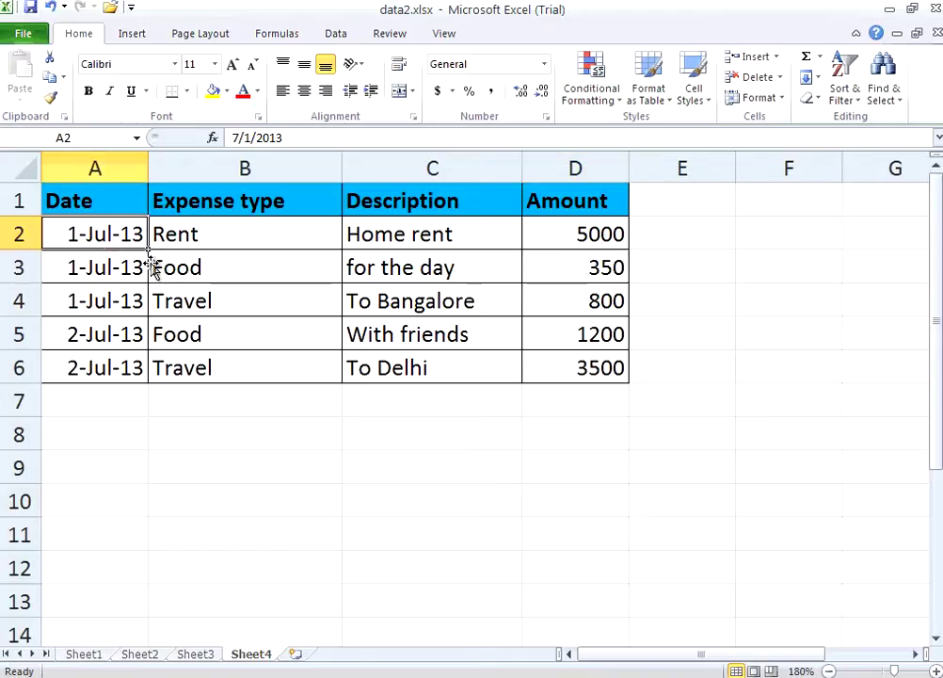
{"action": "left_click", "coordinate": [598, 234]}
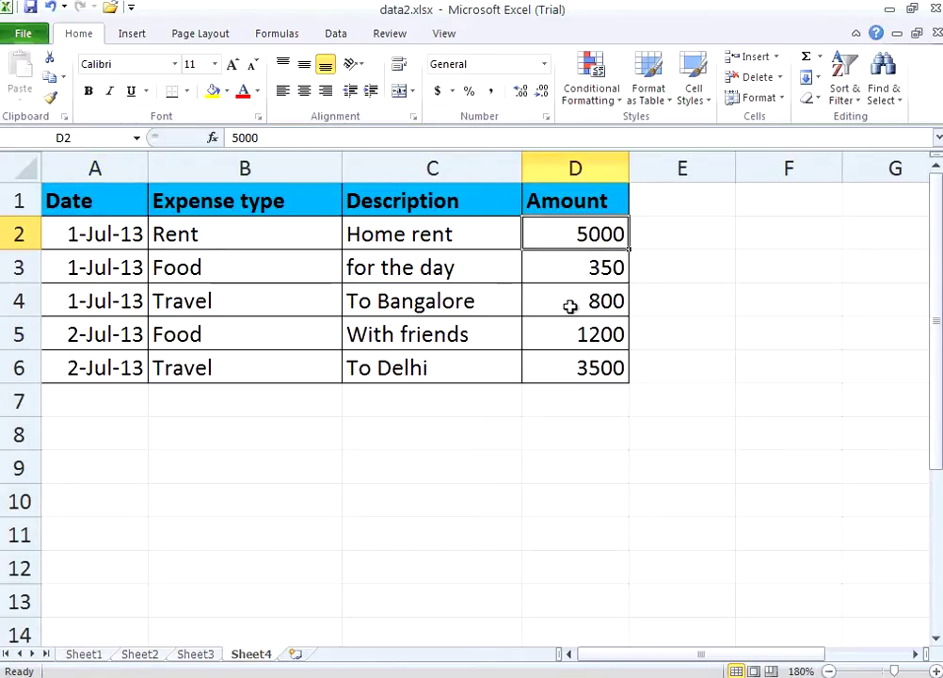
{"action": "left_click", "coordinate": [98, 239]}
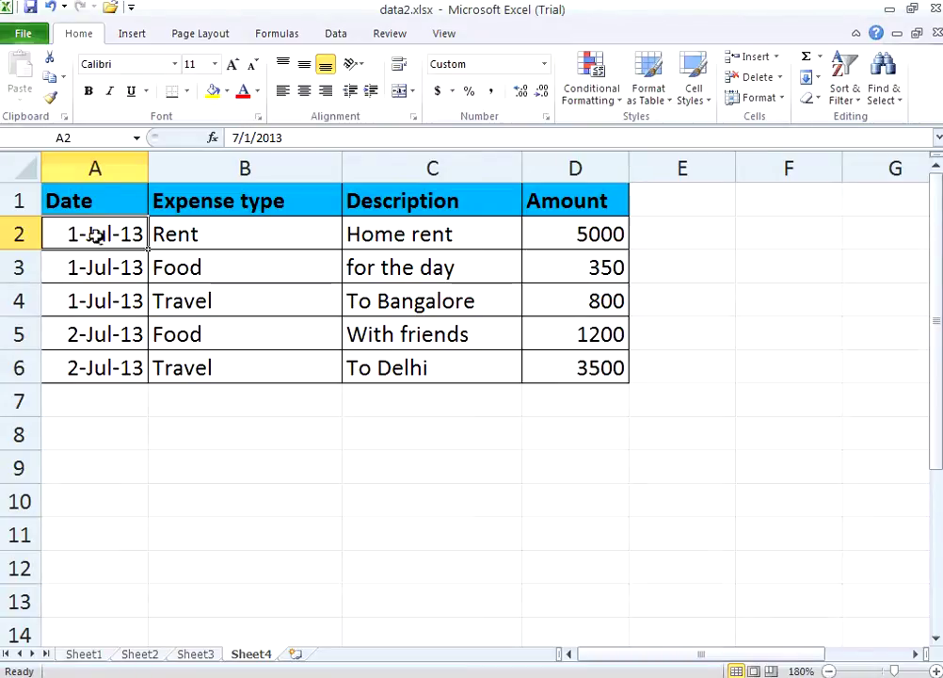
{"action": "right_click", "coordinate": [97, 236]}
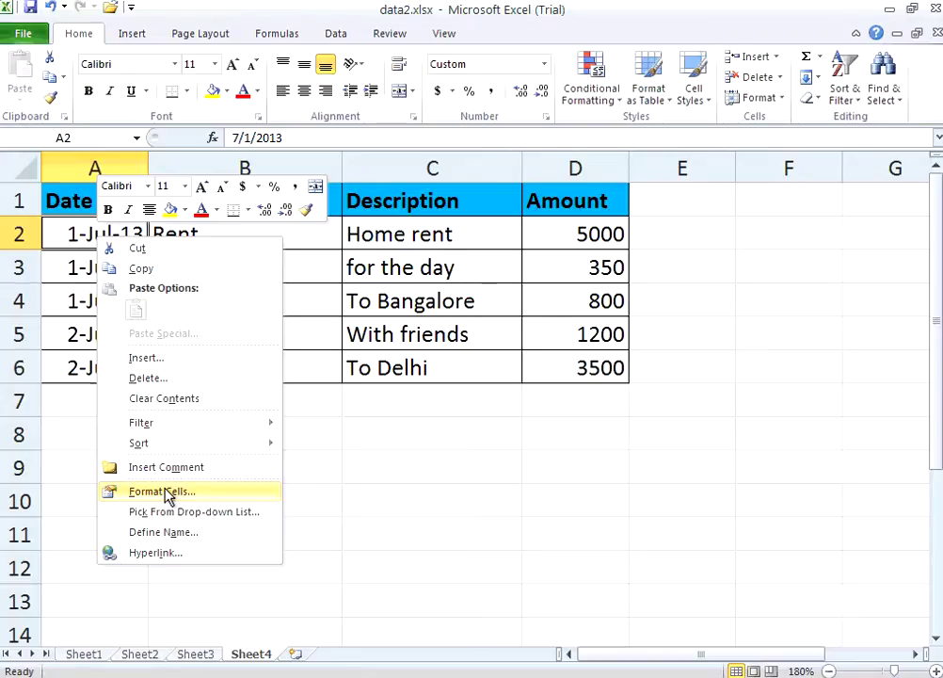
{"action": "left_click", "coordinate": [162, 492]}
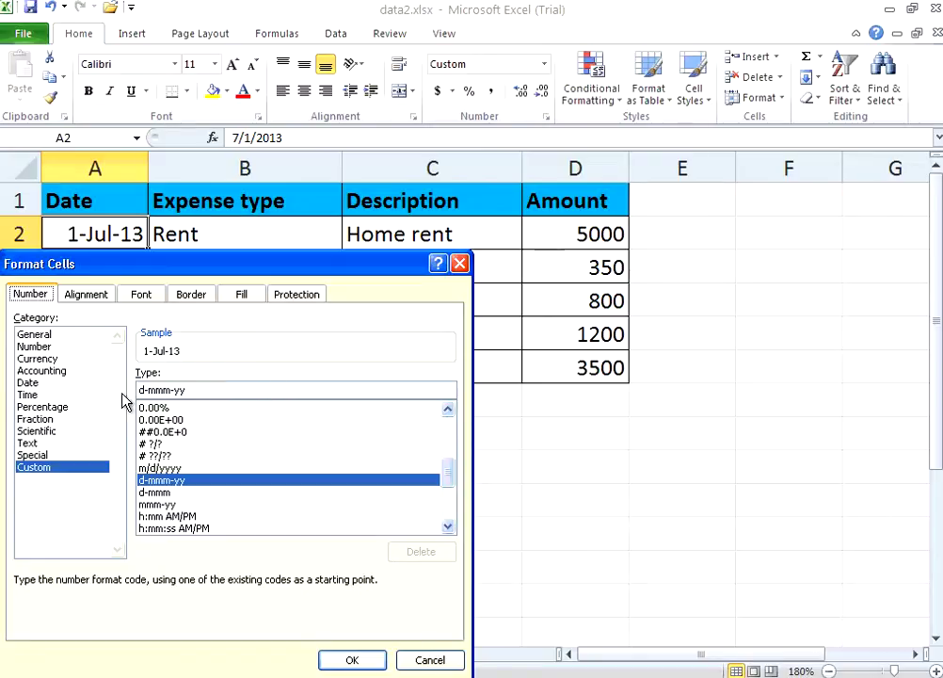
{"action": "left_click", "coordinate": [28, 383]}
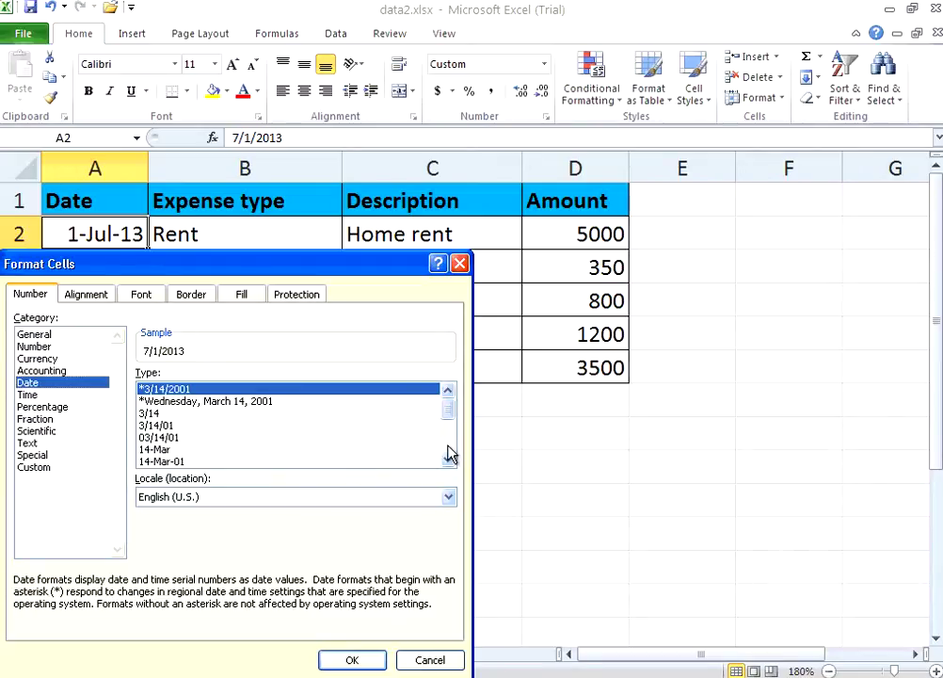
{"action": "scroll", "coordinate": [449, 452], "scroll_direction": "down", "scroll_amount": 2}
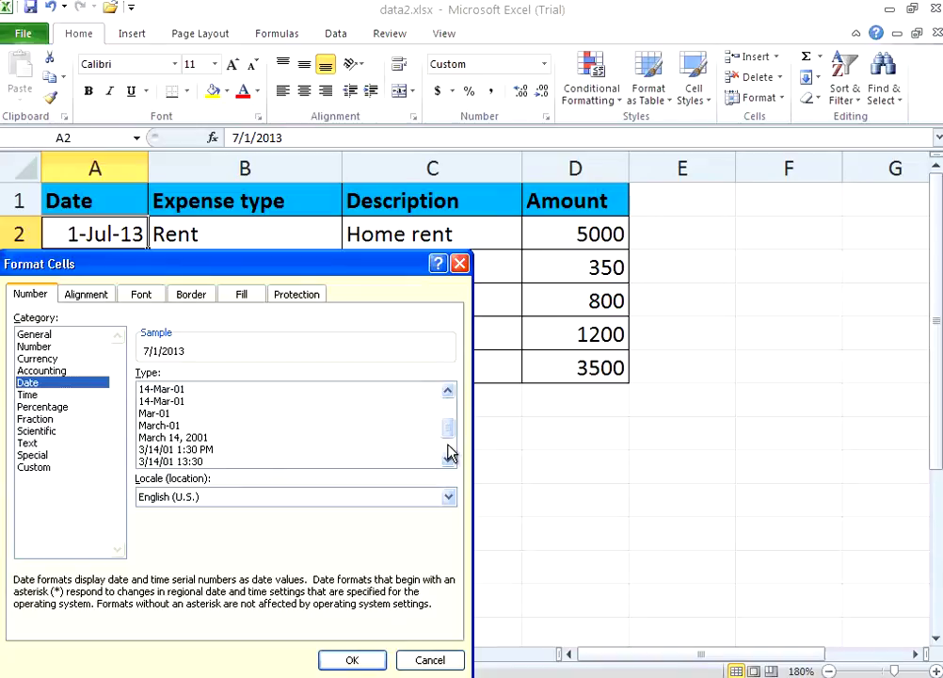
{"action": "scroll", "coordinate": [449, 453], "scroll_direction": "down", "scroll_amount": 2}
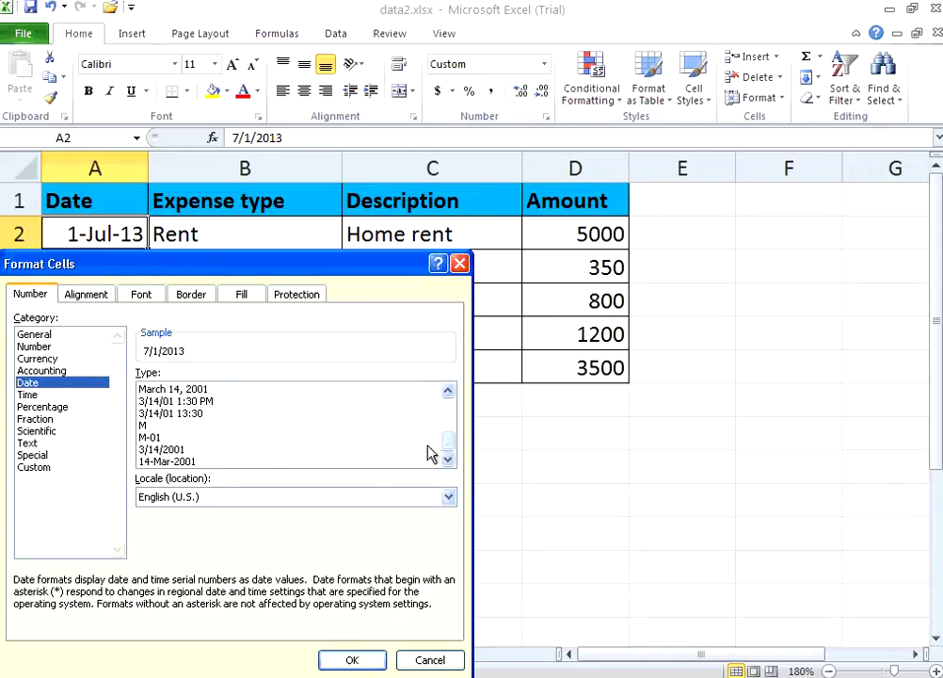
{"action": "left_click", "coordinate": [198, 461]}
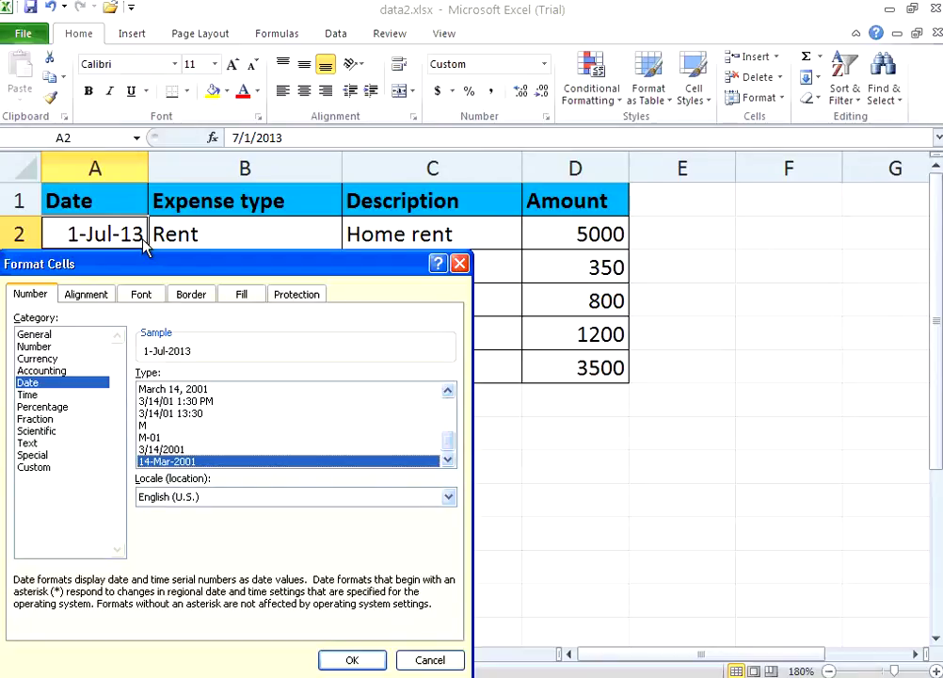
{"action": "left_click", "coordinate": [350, 662]}
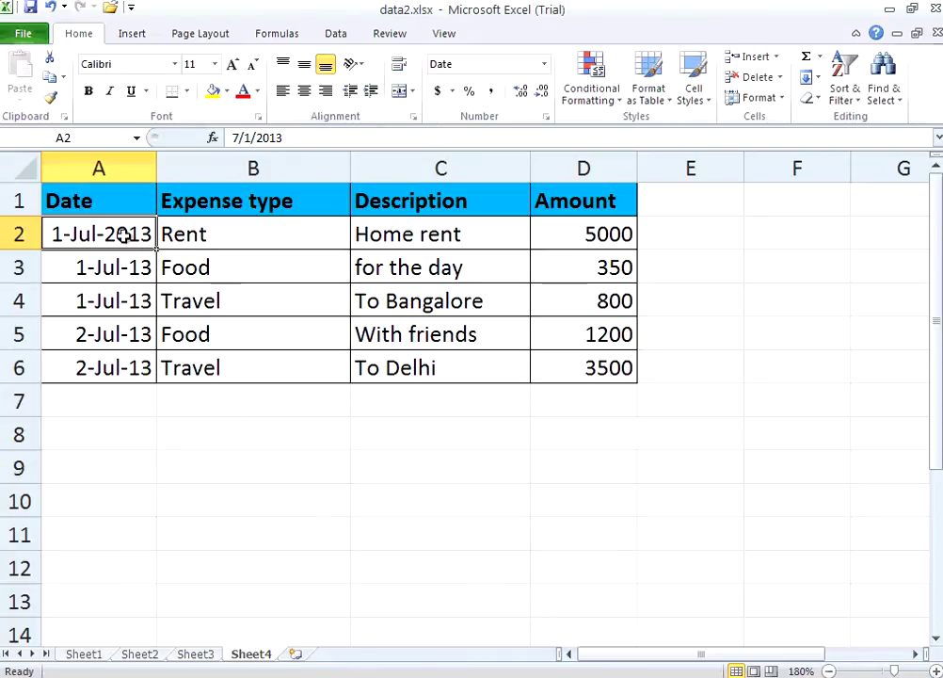
Copy A2's four-digit-year date format onto A3 with Format Painter
{"action": "left_click", "coordinate": [128, 263]}
{"action": "left_click", "coordinate": [125, 237]}
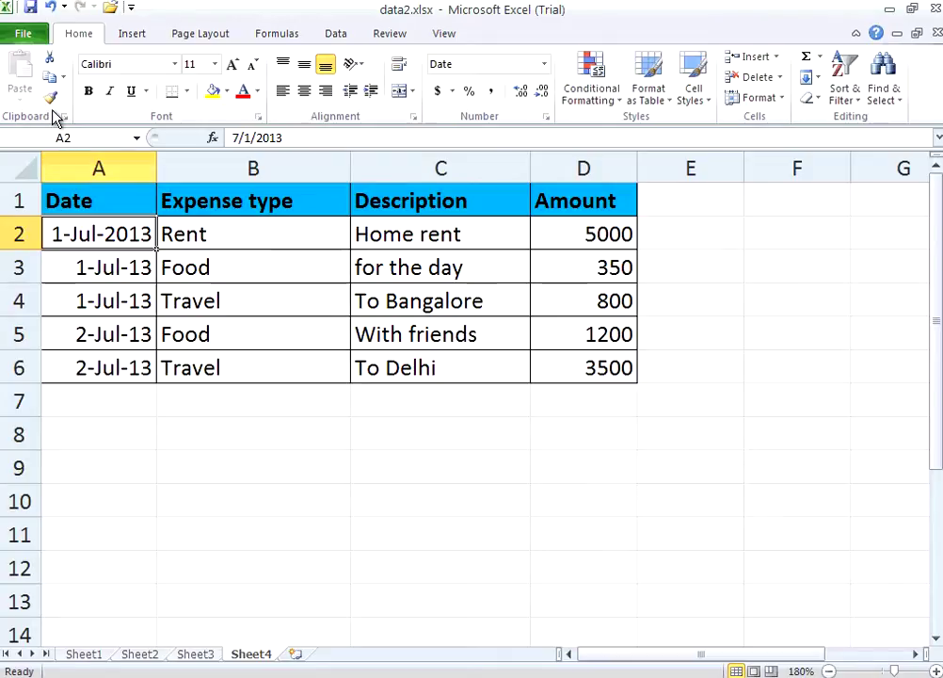
{"action": "left_click", "coordinate": [98, 266]}
{"action": "left_click", "coordinate": [99, 236]}
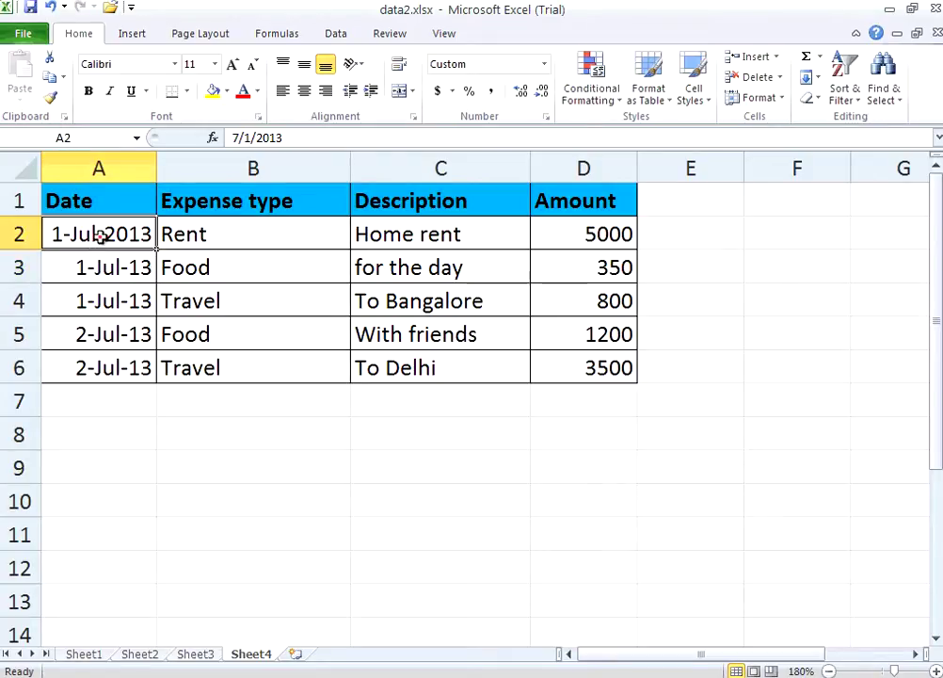
{"action": "left_click", "coordinate": [50, 97]}
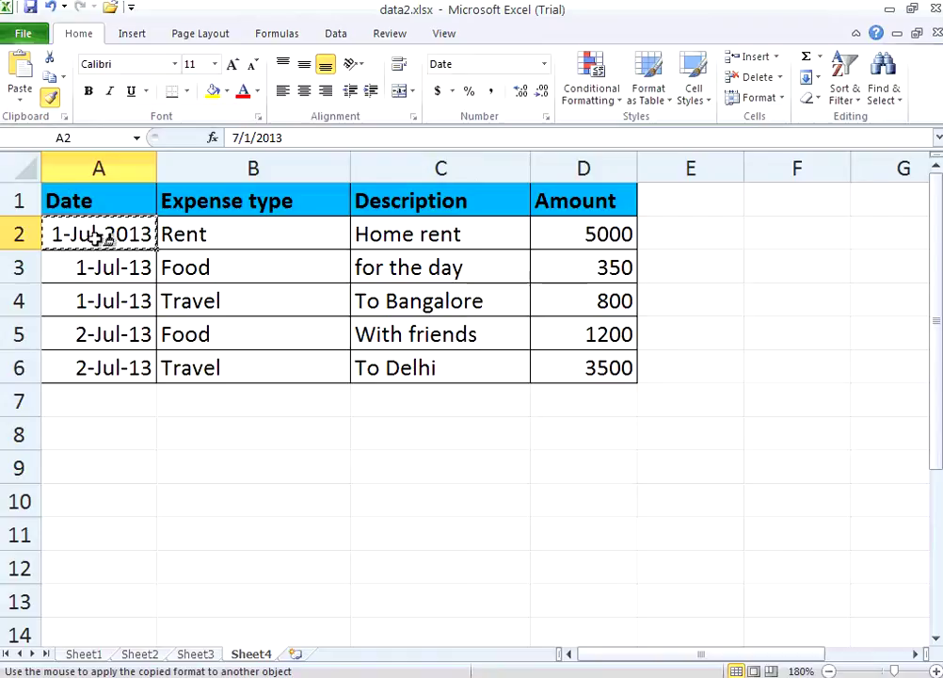
{"action": "left_click", "coordinate": [99, 267]}
Apply the same date format from A3 to A4, A5 and A6
{"action": "left_click", "coordinate": [98, 234]}
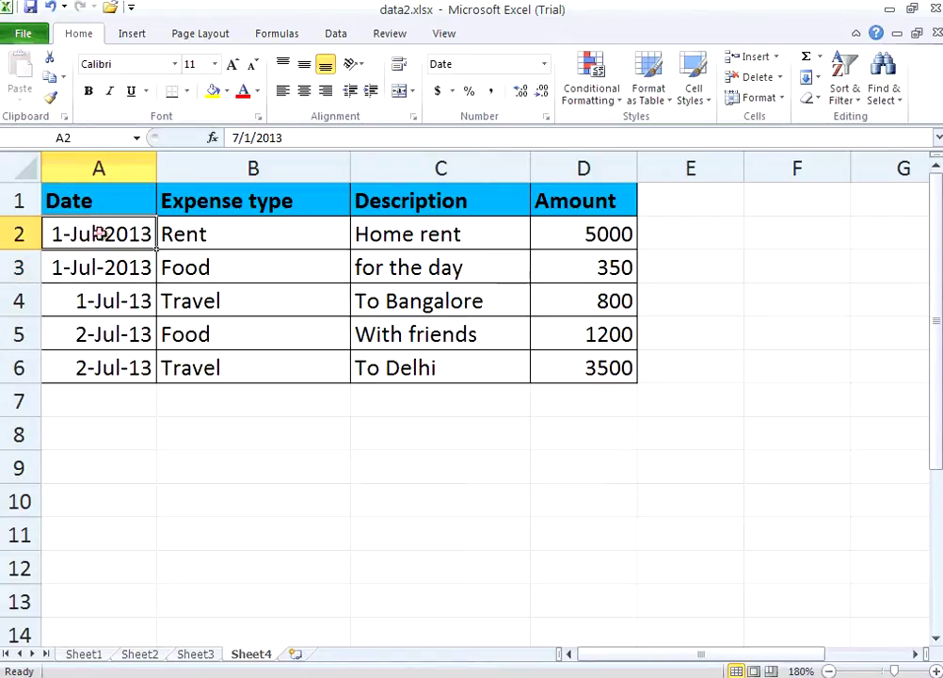
{"action": "left_click", "coordinate": [99, 268]}
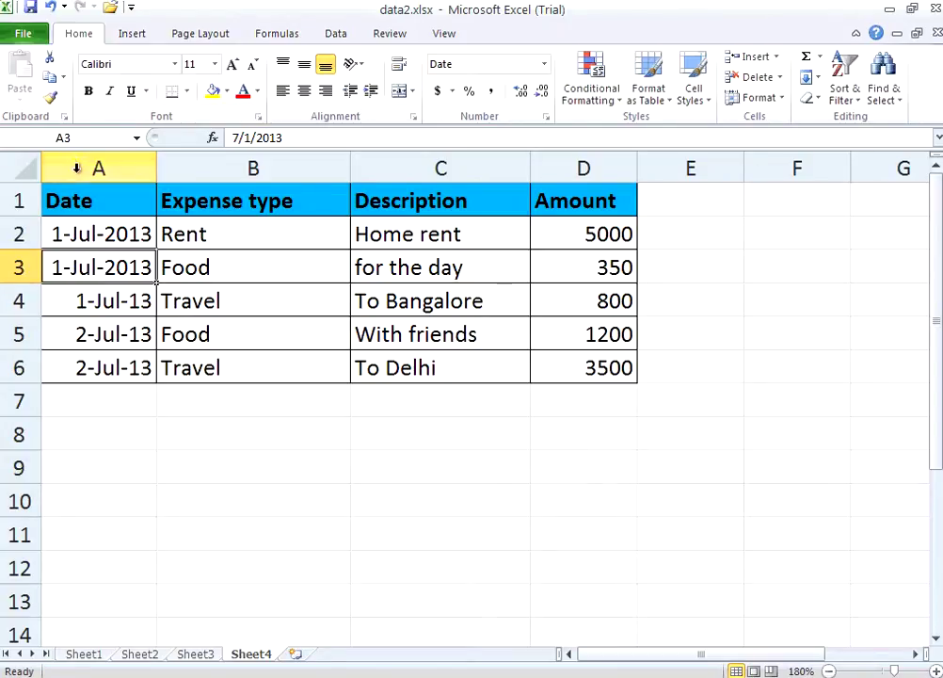
{"action": "left_click", "coordinate": [52, 98]}
{"action": "left_click", "coordinate": [102, 301]}
{"action": "left_click", "coordinate": [104, 336]}
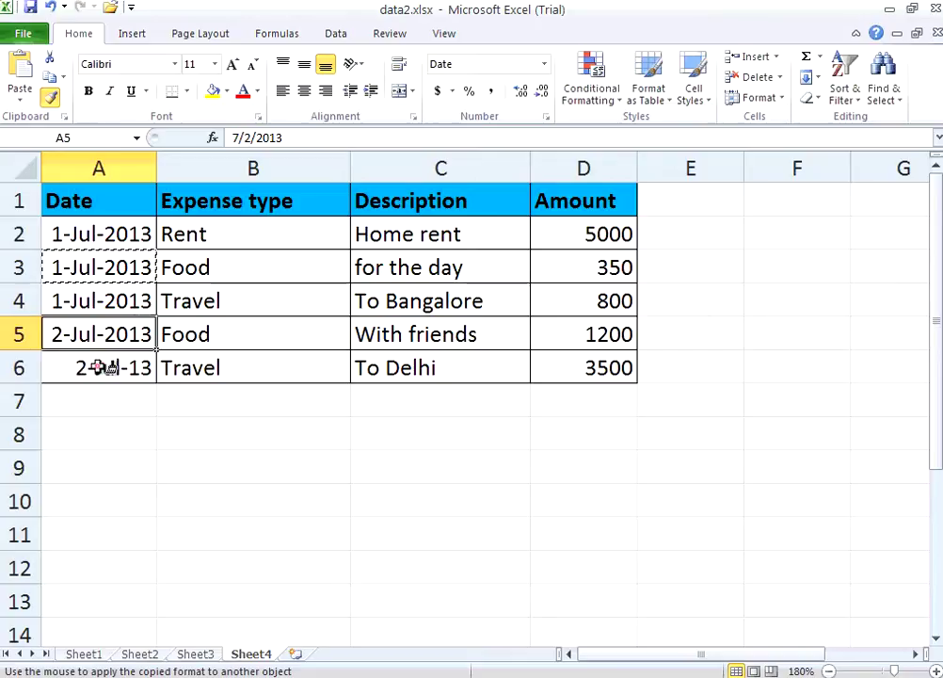
{"action": "left_click", "coordinate": [99, 367]}
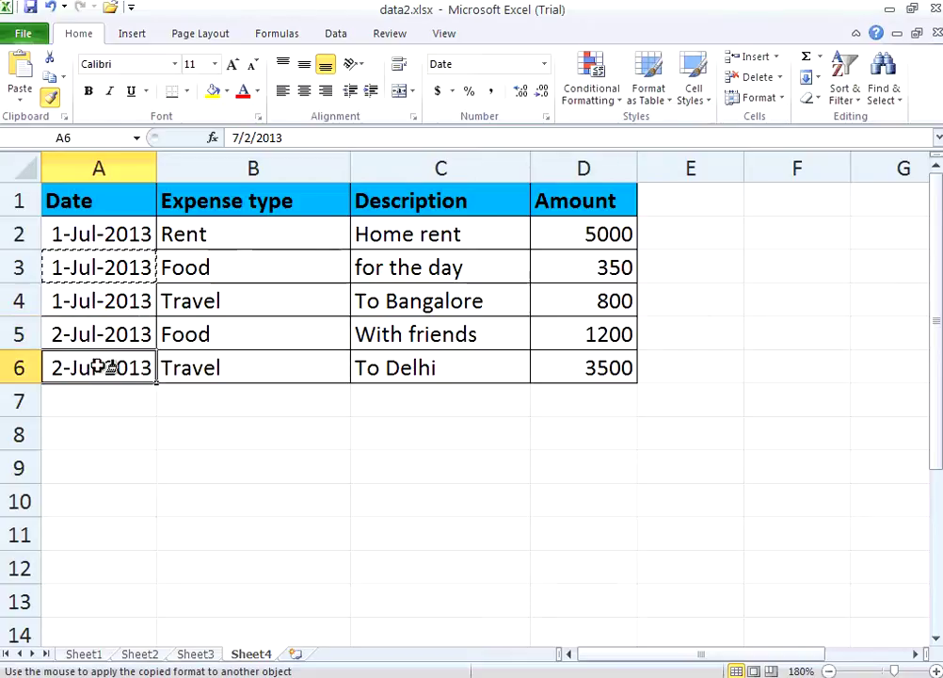
{"action": "left_click", "coordinate": [51, 97]}
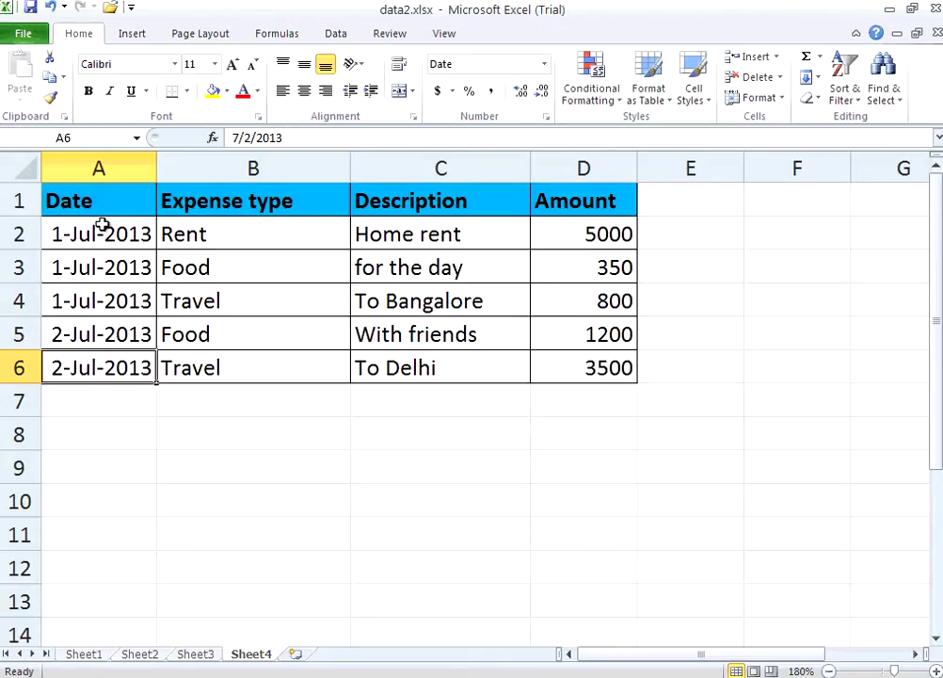
{"action": "left_click", "coordinate": [100, 167]}
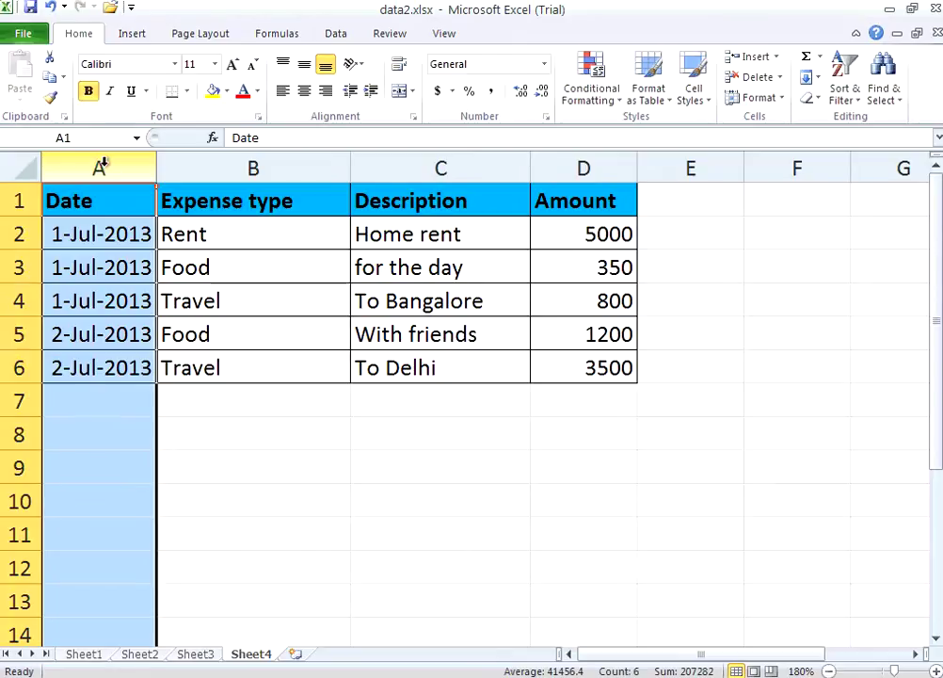
{"action": "left_click", "coordinate": [103, 232]}
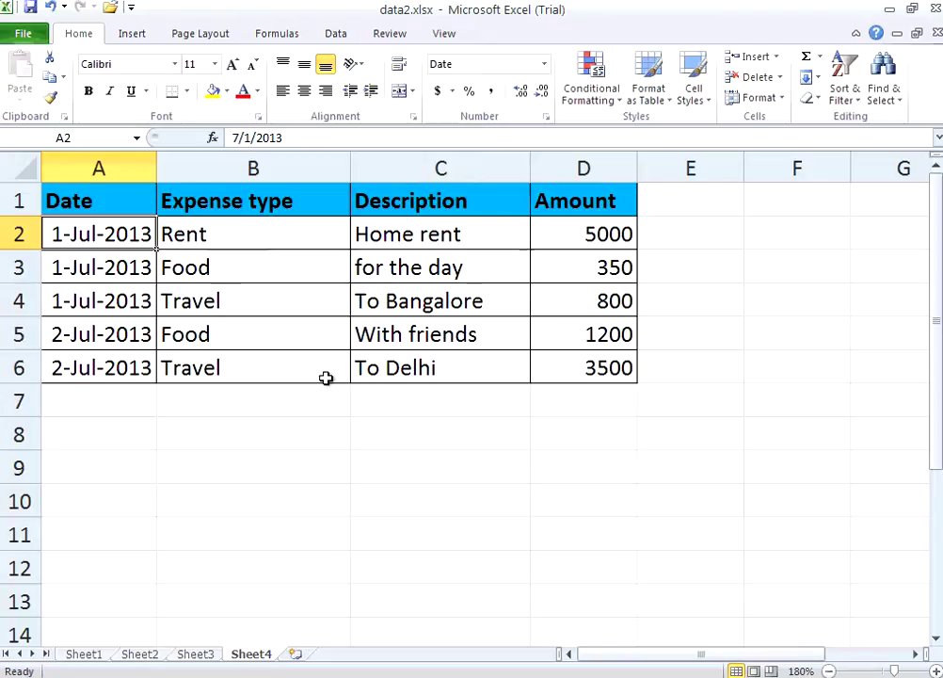
{"action": "left_click", "coordinate": [608, 362]}
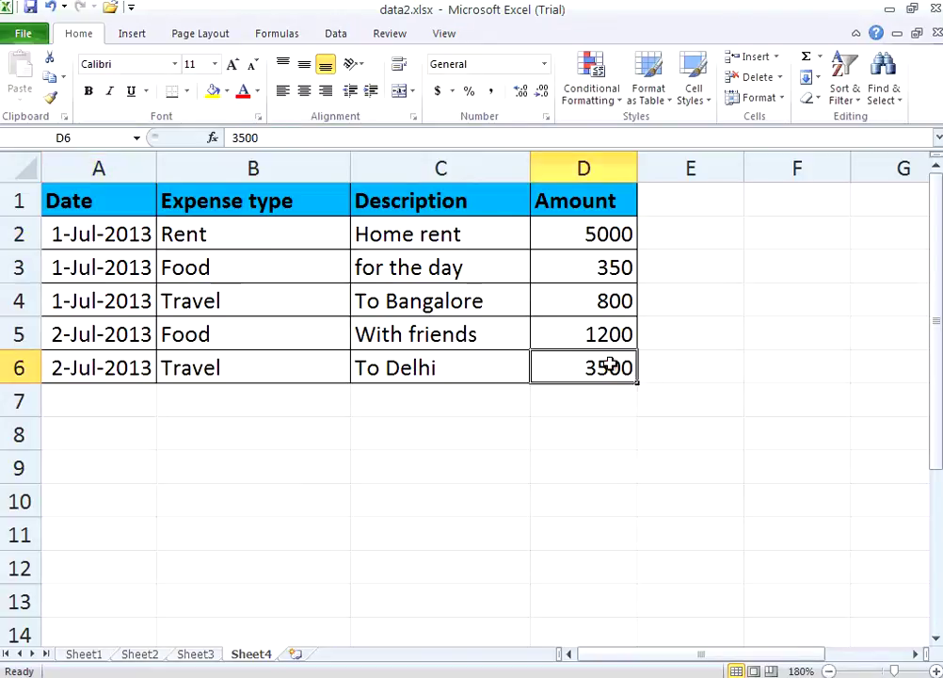
{"action": "left_click", "coordinate": [600, 240]}
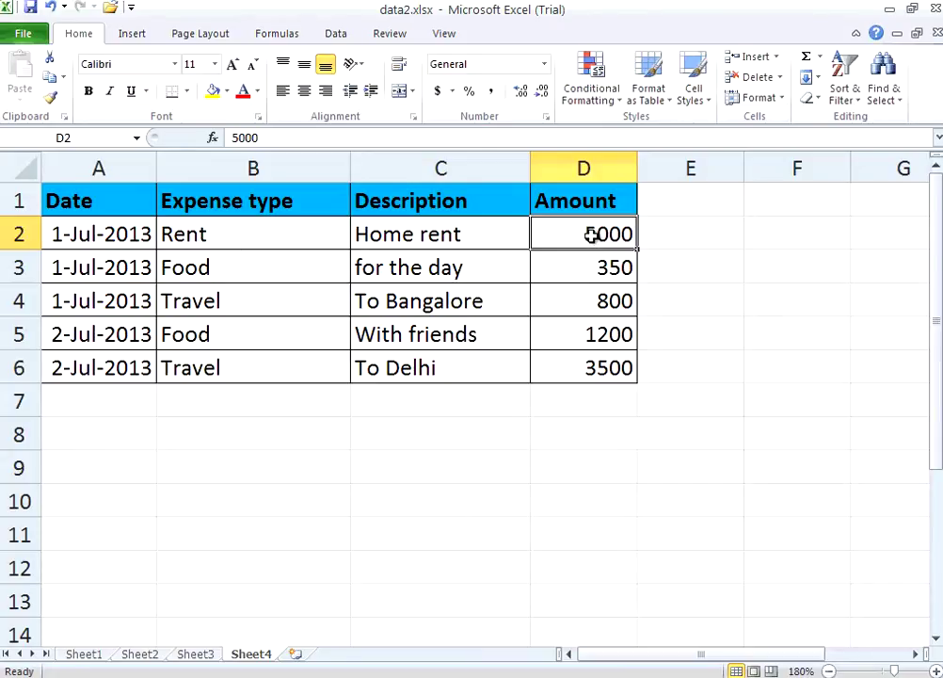
Format D2 as Hindi (₹) Currency with 3 decimal places, showing ₹ 5,000.000
{"action": "right_click", "coordinate": [590, 235]}
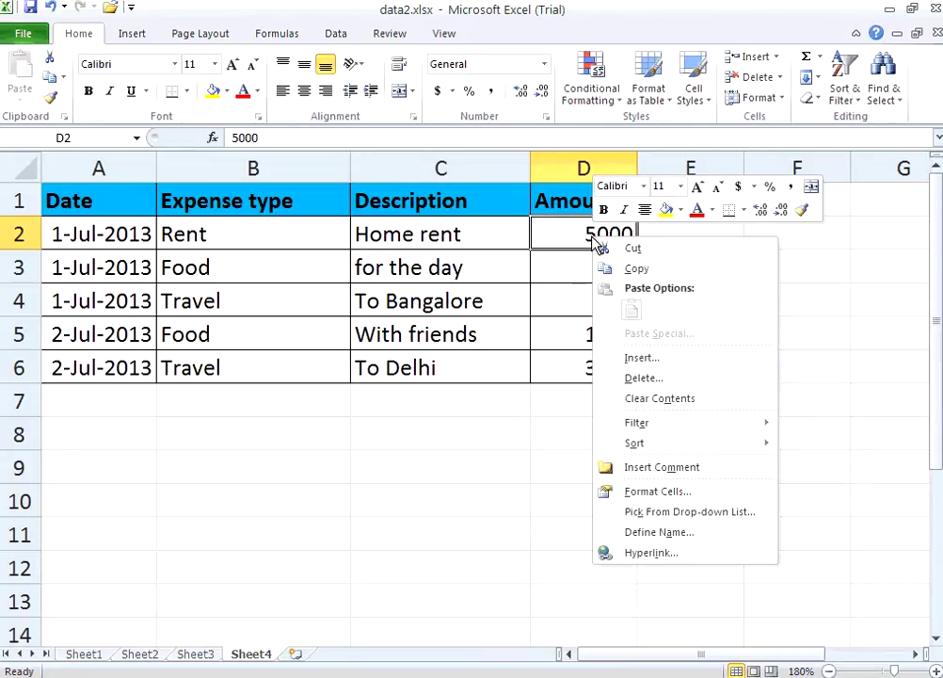
{"action": "left_click", "coordinate": [671, 495]}
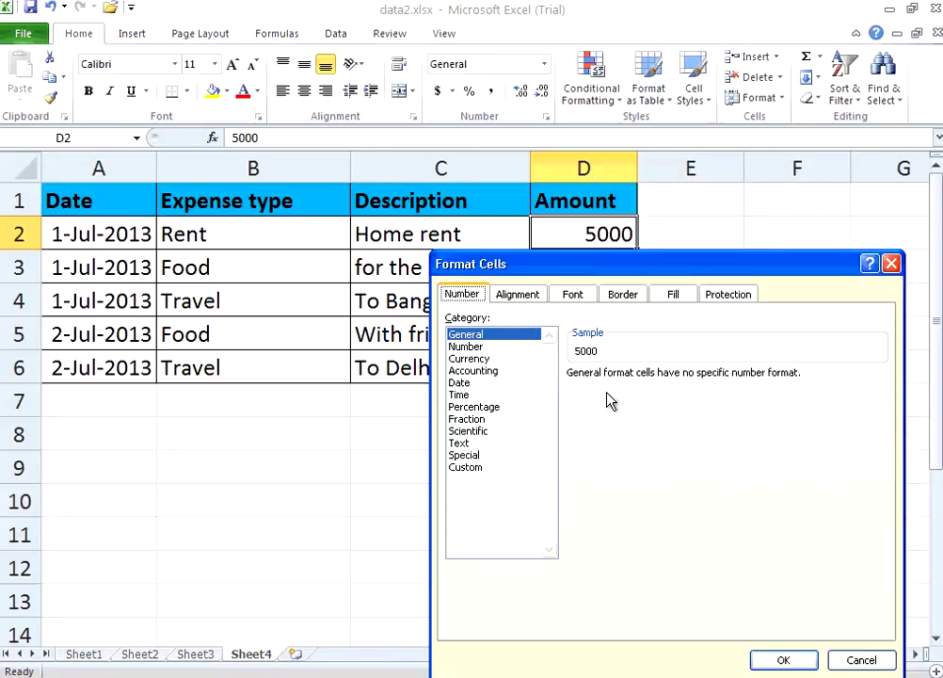
{"action": "left_click", "coordinate": [480, 349]}
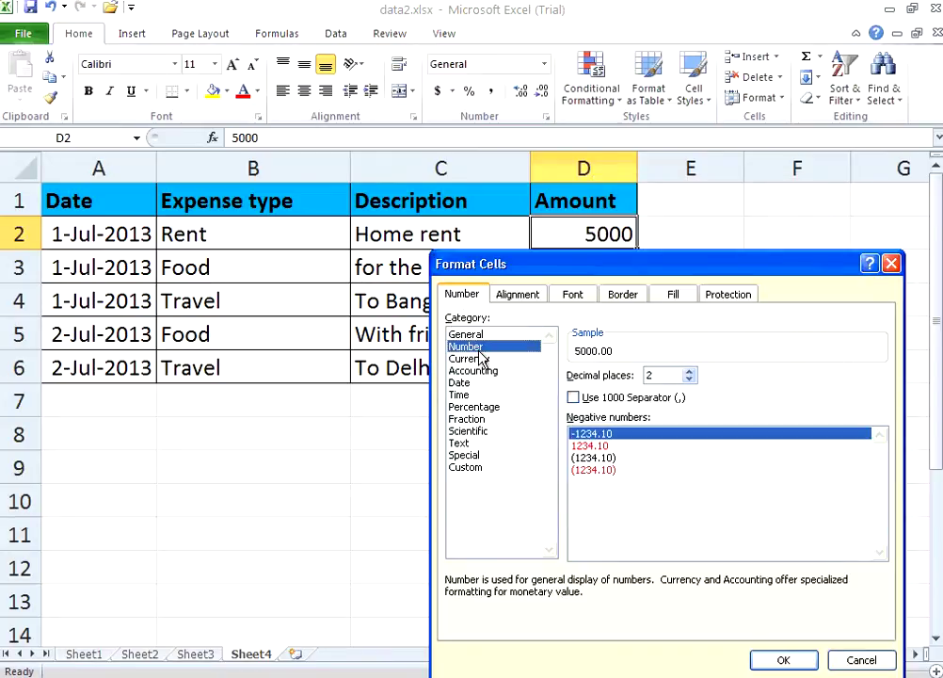
{"action": "left_click", "coordinate": [482, 358]}
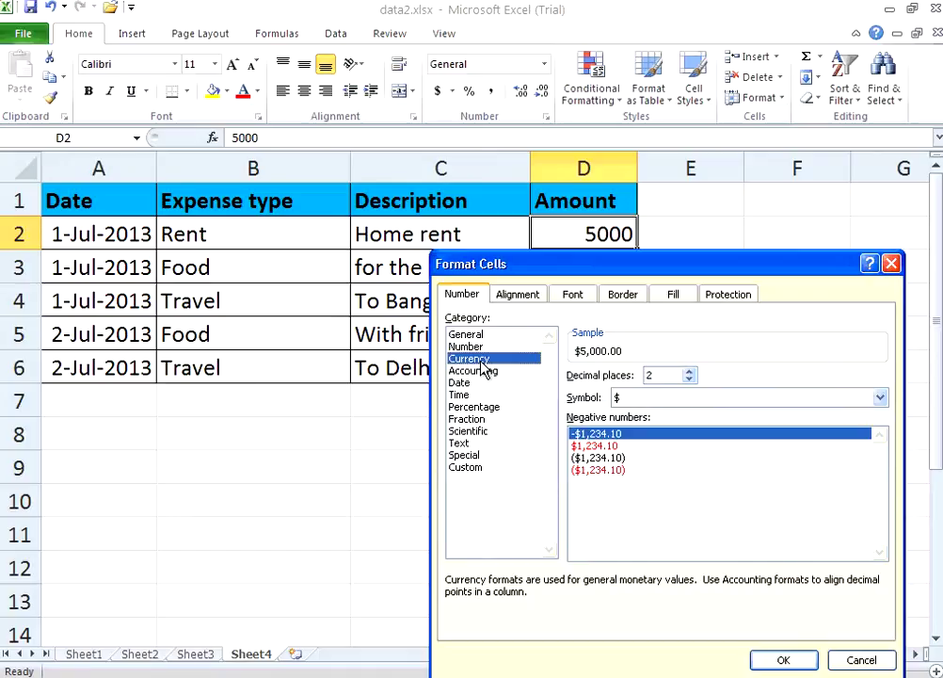
{"action": "left_click", "coordinate": [880, 398]}
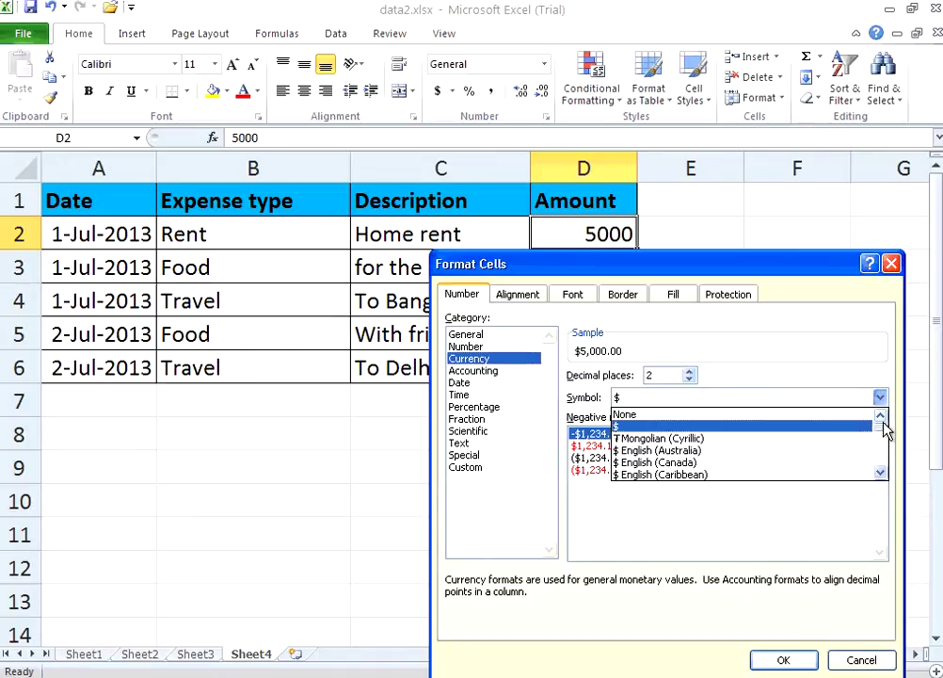
{"action": "mouse_move", "coordinate": [882, 436]}
{"action": "left_mouse_down"}
{"action": "mouse_move", "coordinate": [882, 473]}
{"action": "mouse_move", "coordinate": [880, 438]}
{"action": "mouse_move", "coordinate": [878, 452]}
{"action": "left_mouse_up"}
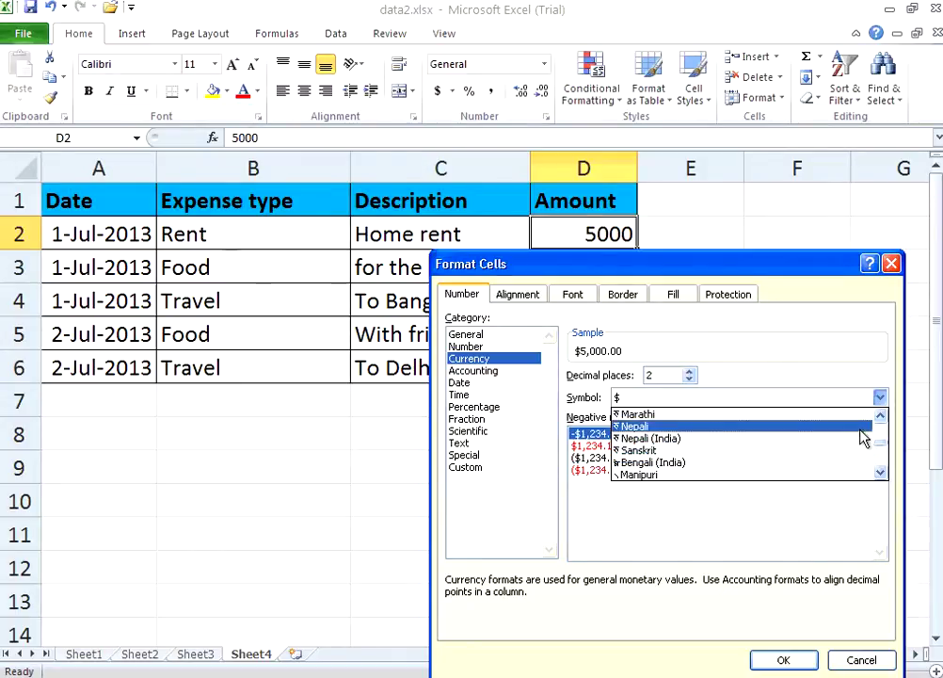
{"action": "left_click", "coordinate": [881, 438]}
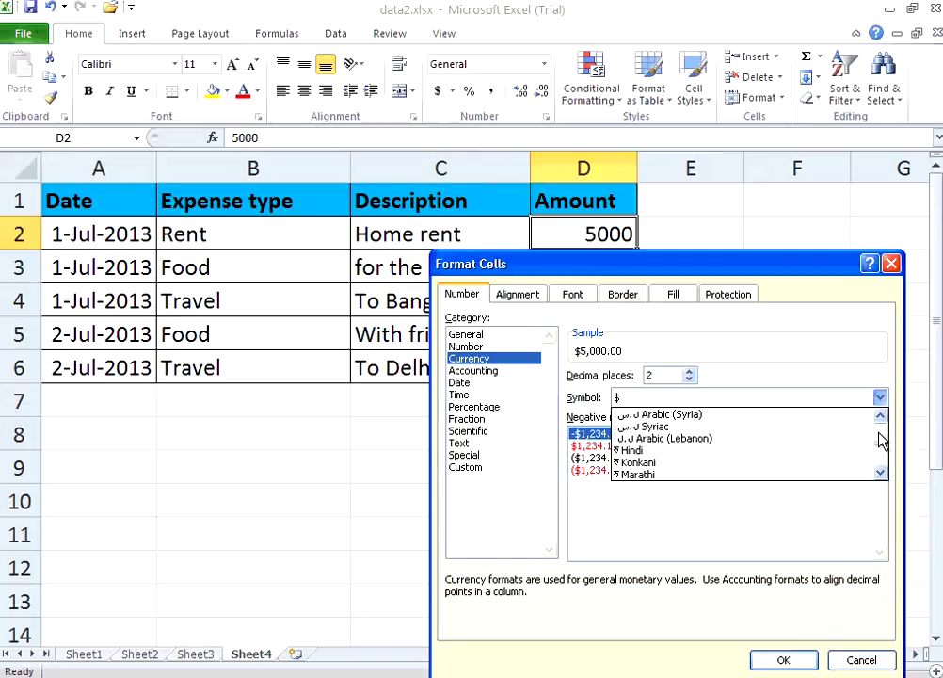
{"action": "left_click", "coordinate": [666, 452]}
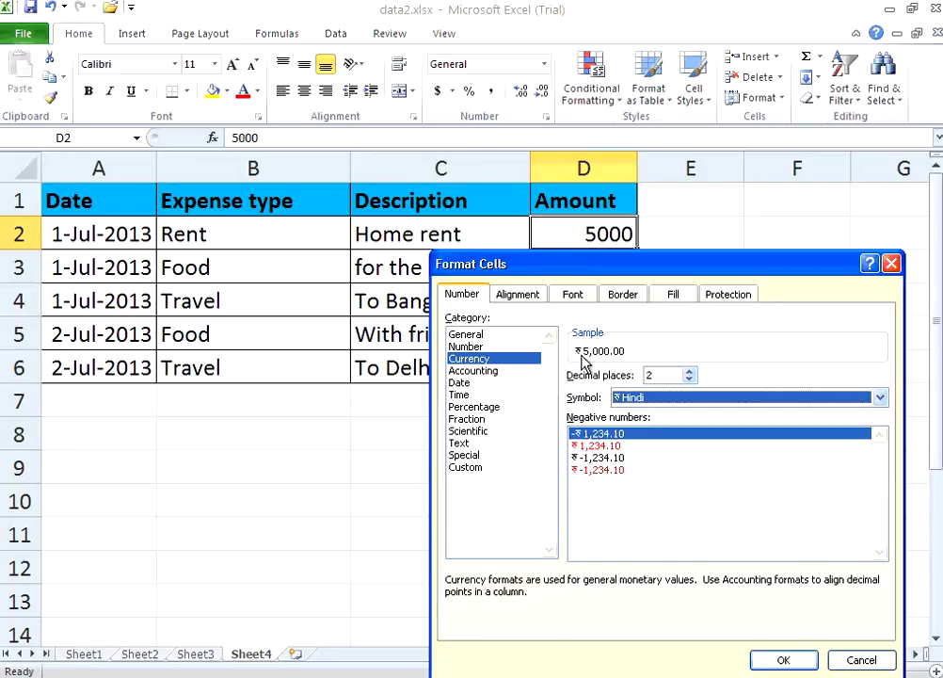
{"action": "left_click", "coordinate": [659, 375]}
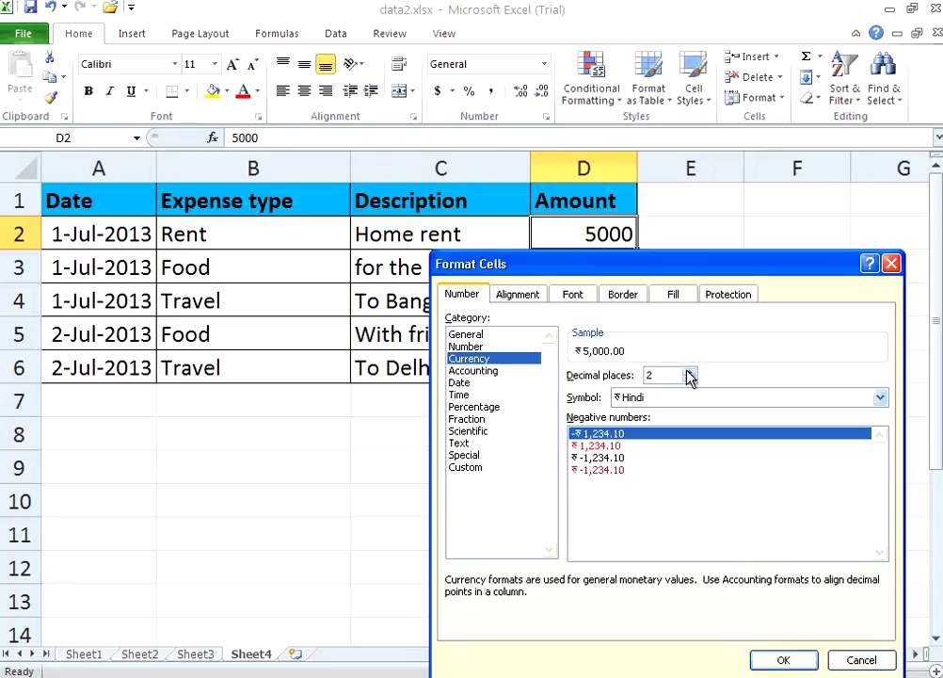
{"action": "left_click", "coordinate": [690, 372]}
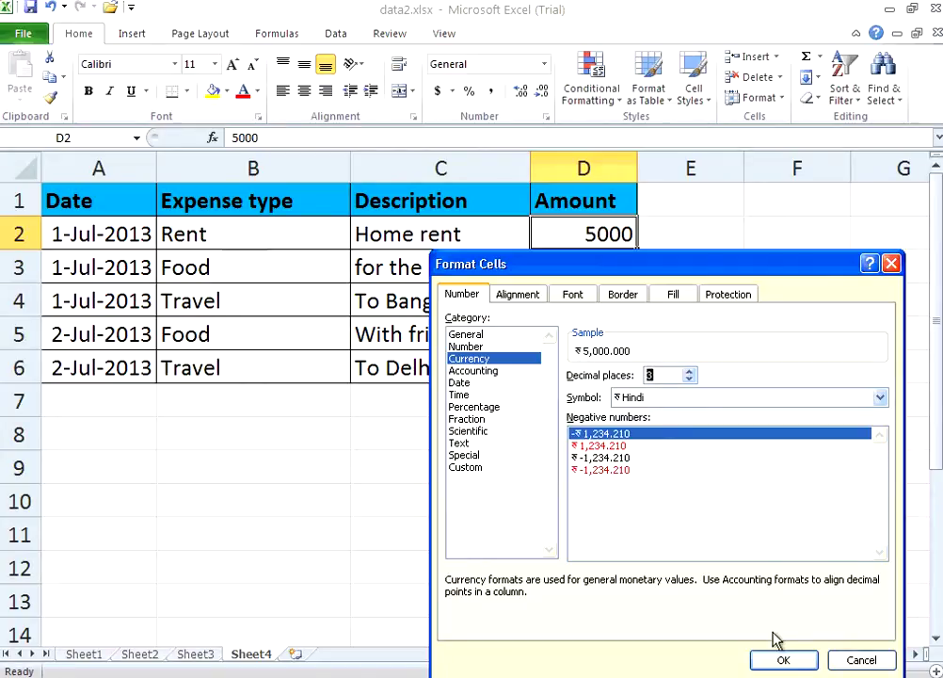
{"action": "left_click", "coordinate": [784, 660]}
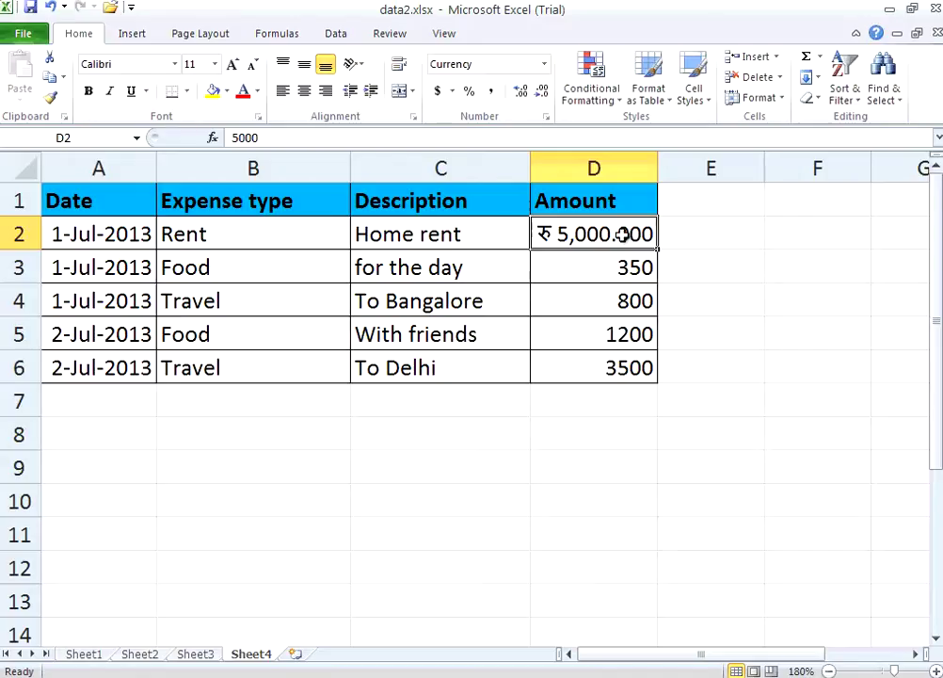
Paint D2's three-decimal rupee currency format onto the amounts in D3:D6
{"action": "left_click", "coordinate": [51, 97]}
{"action": "left_click_drag", "start_coordinate": [596, 267], "coordinate": [606, 354]}
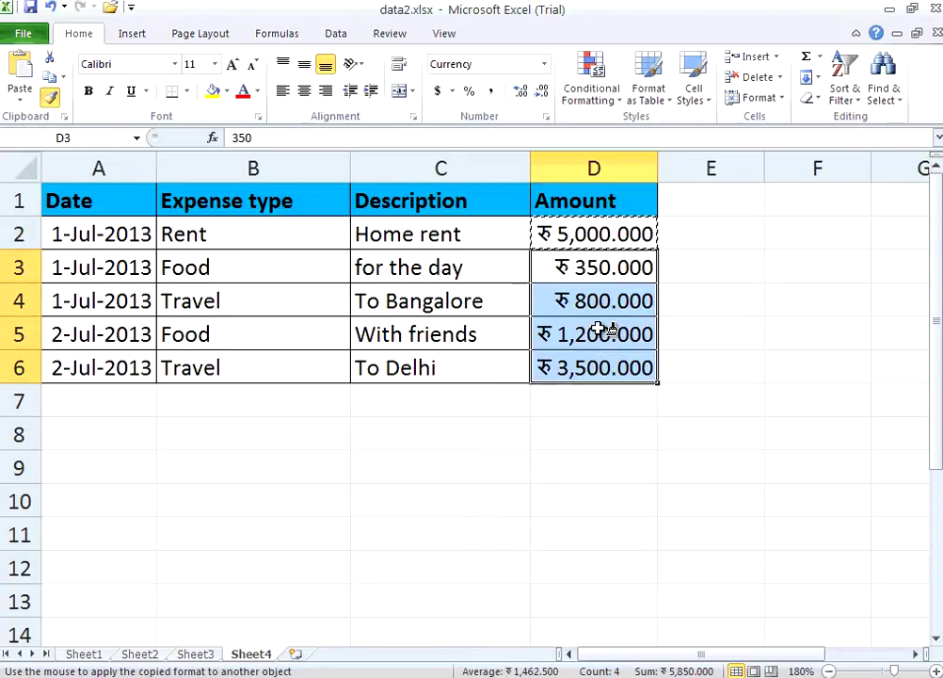
{"action": "left_click", "coordinate": [50, 97]}
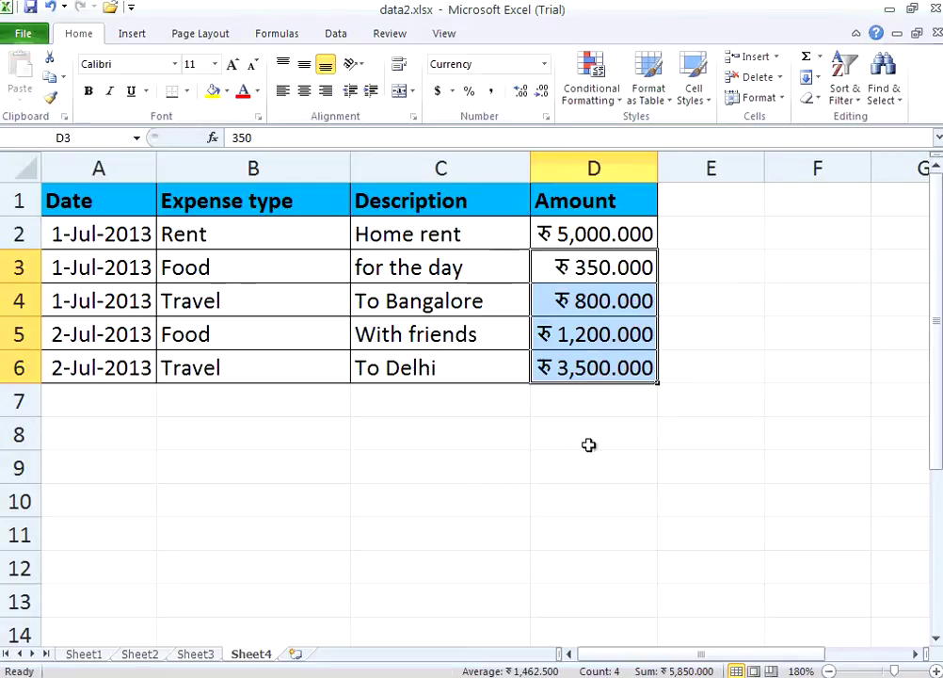
{"action": "left_click", "coordinate": [608, 401]}
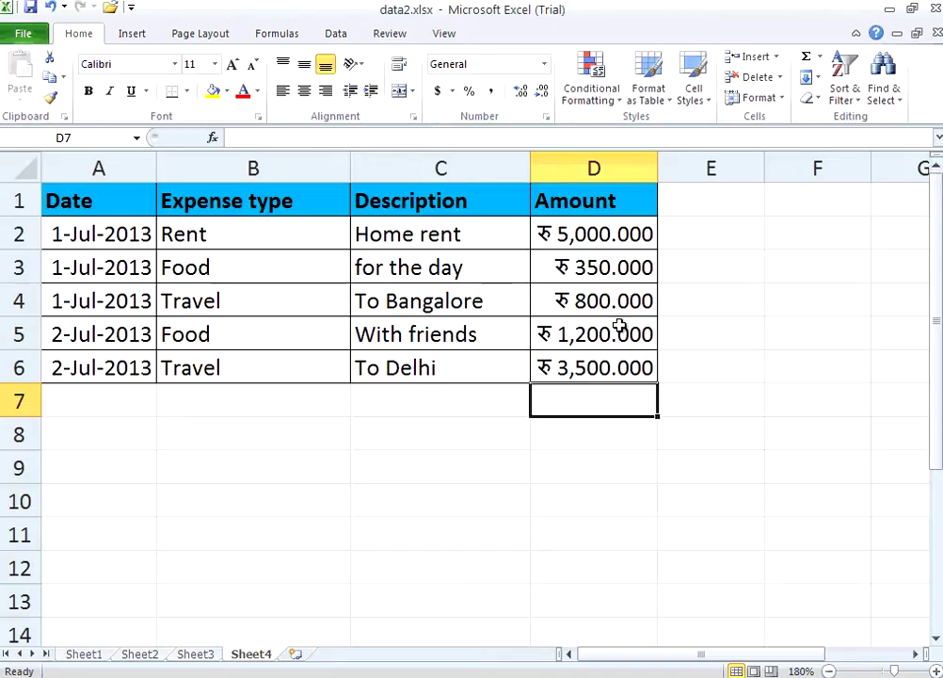
{"action": "left_click", "coordinate": [94, 240]}
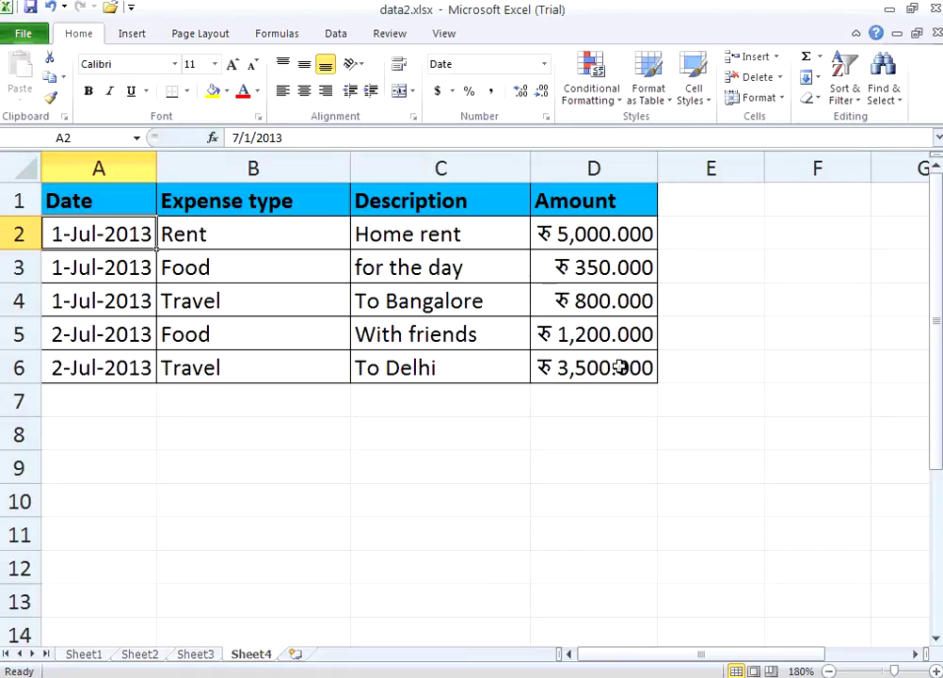
{"action": "left_click", "coordinate": [607, 240]}
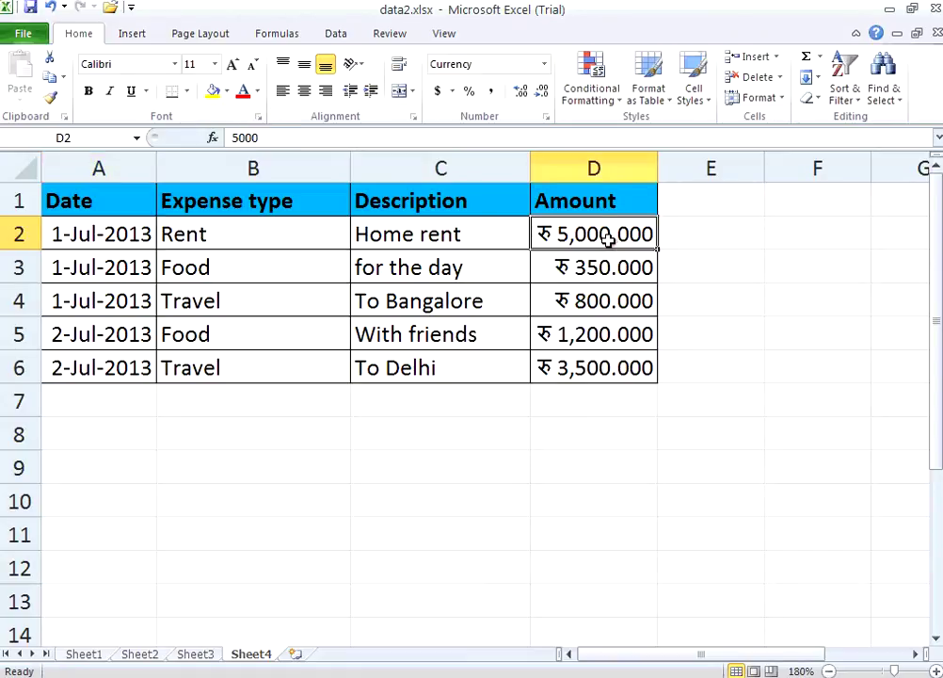
Set D2 to 2 decimal places with currency symbol None, previewing 5,000.00
{"action": "right_click", "coordinate": [607, 241]}
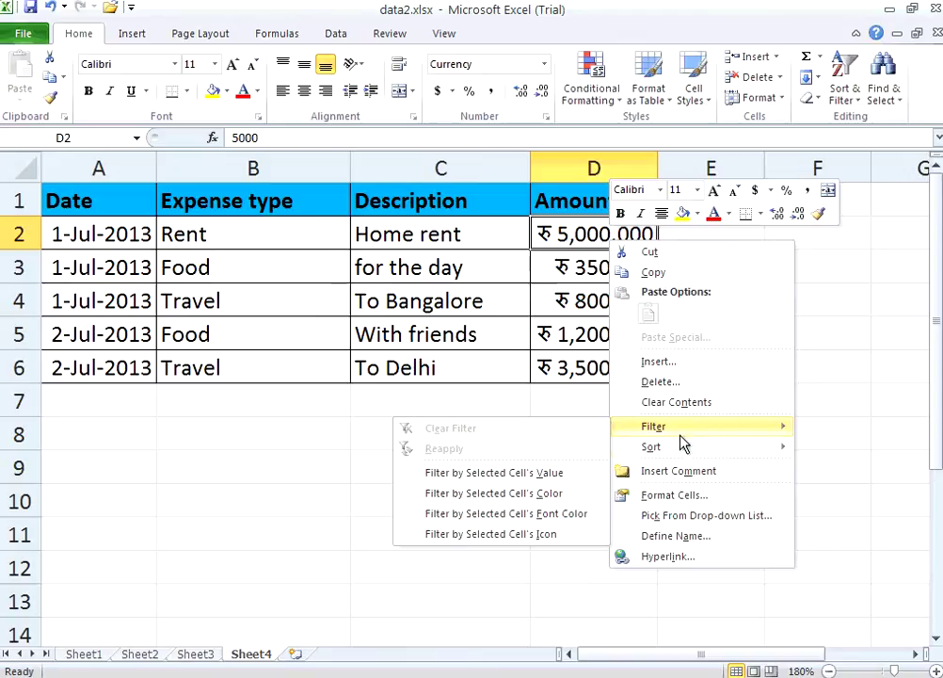
{"action": "left_click", "coordinate": [676, 493]}
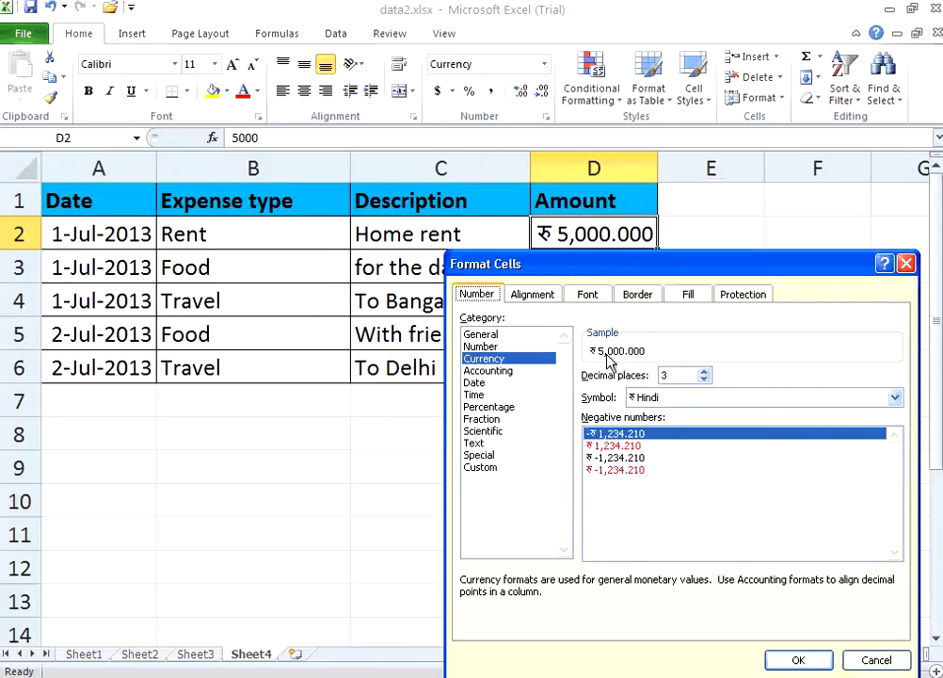
{"action": "left_click", "coordinate": [703, 380]}
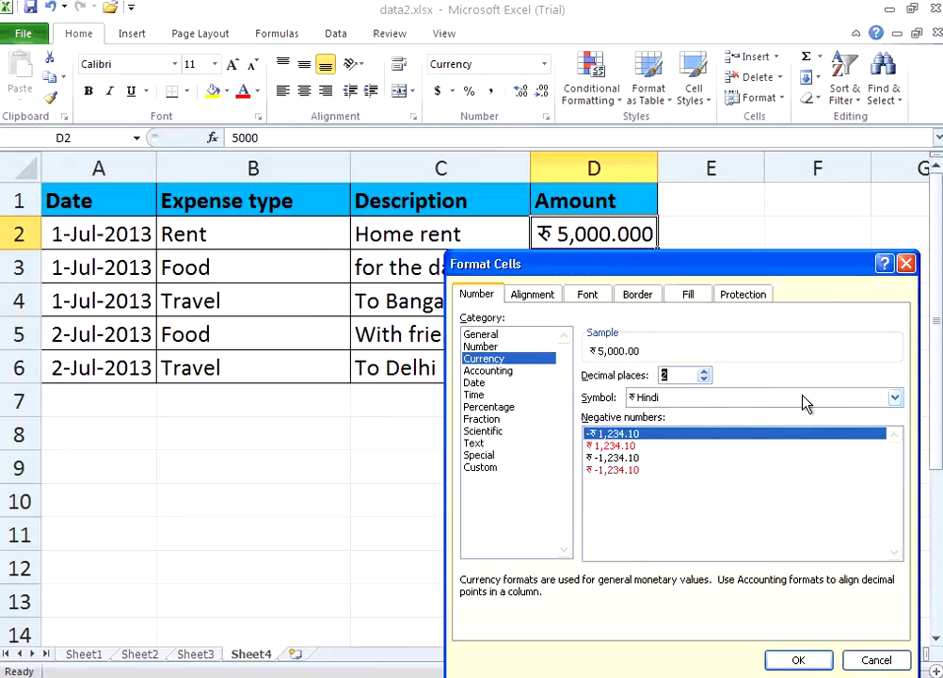
{"action": "left_click", "coordinate": [894, 397]}
{"action": "left_click_drag", "start_coordinate": [899, 445], "coordinate": [737, 423]}
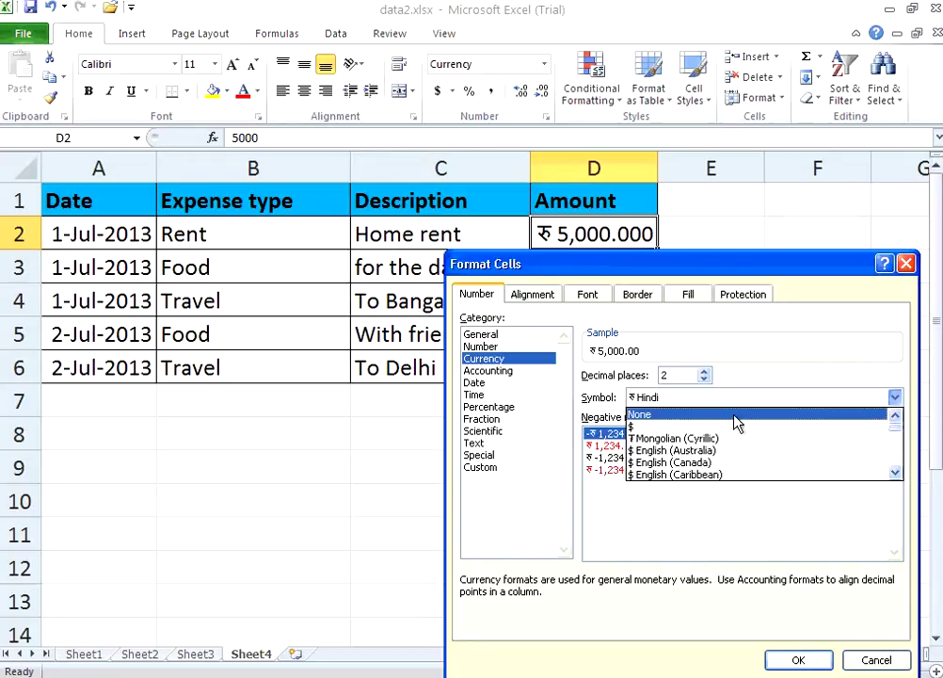
{"action": "left_click", "coordinate": [726, 424]}
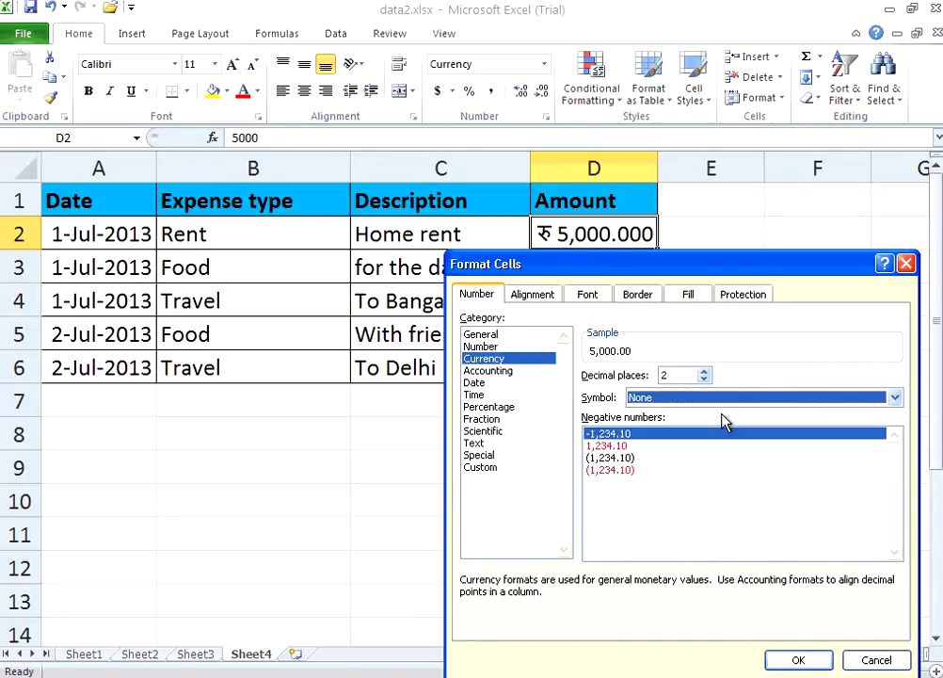
{"action": "left_click", "coordinate": [796, 662]}
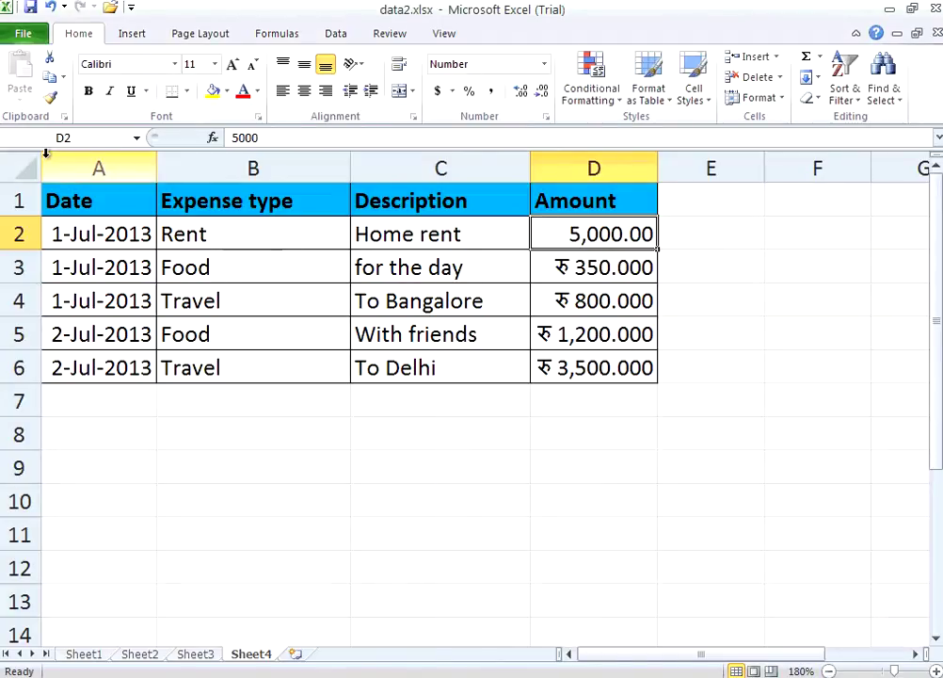
Paint D2's plain two-decimal number format onto D3:D6
{"action": "left_click", "coordinate": [52, 98]}
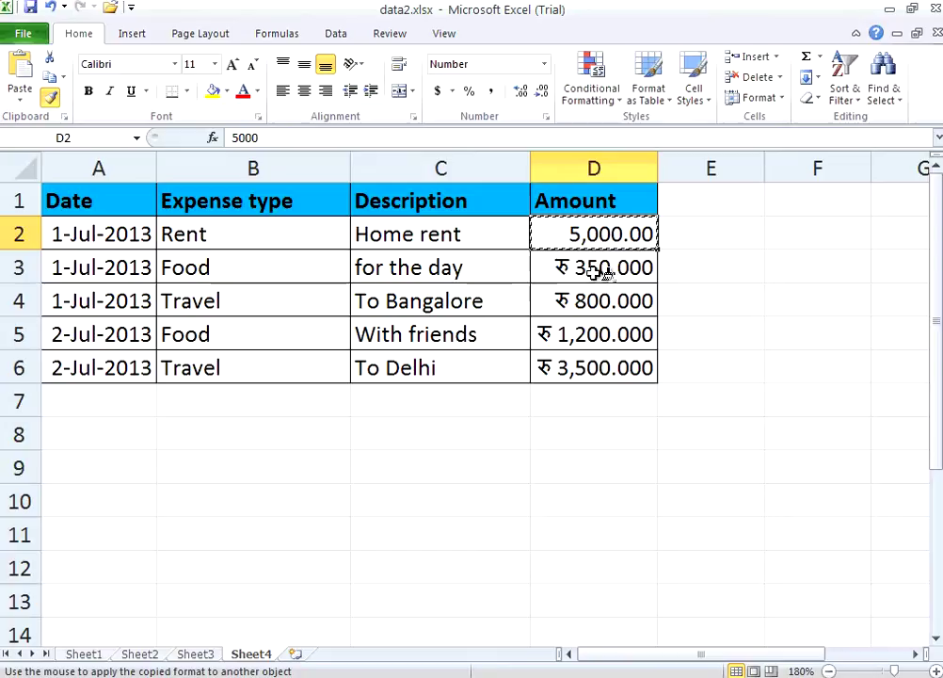
{"action": "left_click_drag", "start_coordinate": [605, 273], "coordinate": [606, 368]}
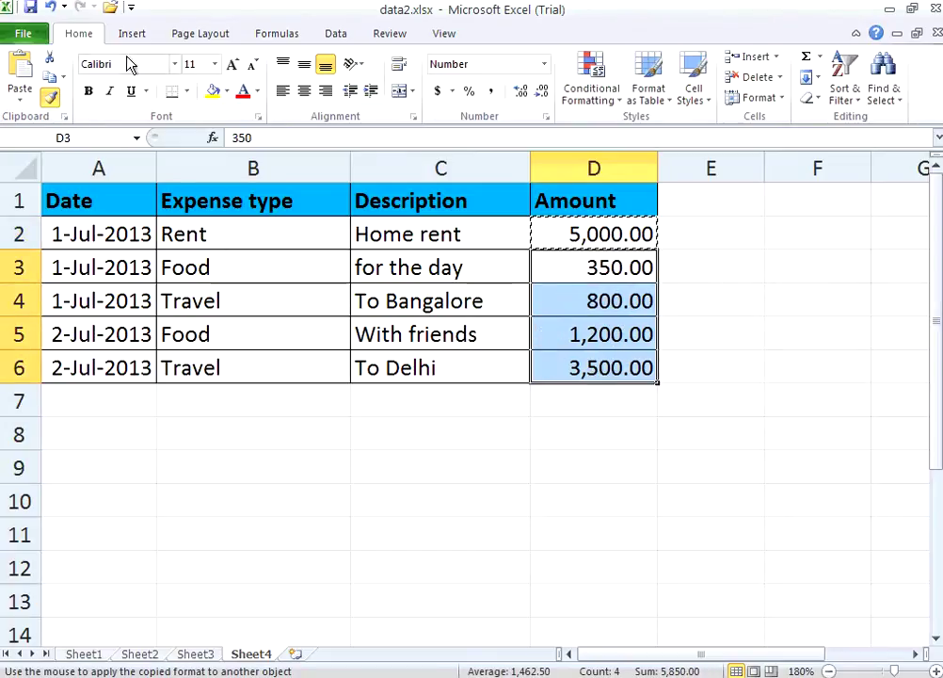
{"action": "left_click", "coordinate": [51, 96]}
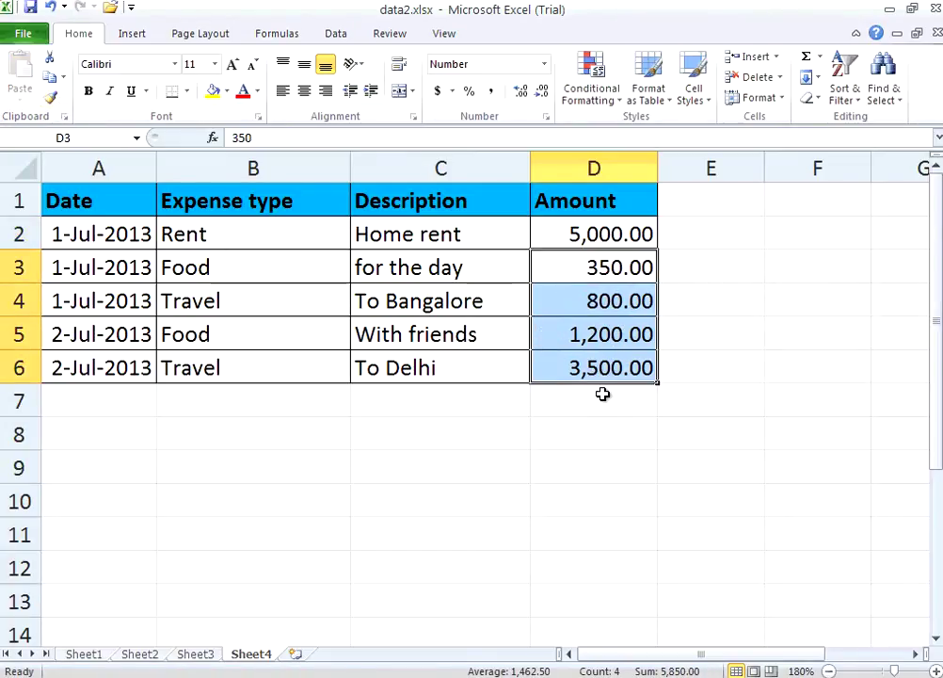
{"action": "left_click", "coordinate": [603, 398]}
Save the workbook from the Quick Access Toolbar
{"action": "left_click", "coordinate": [31, 8]}
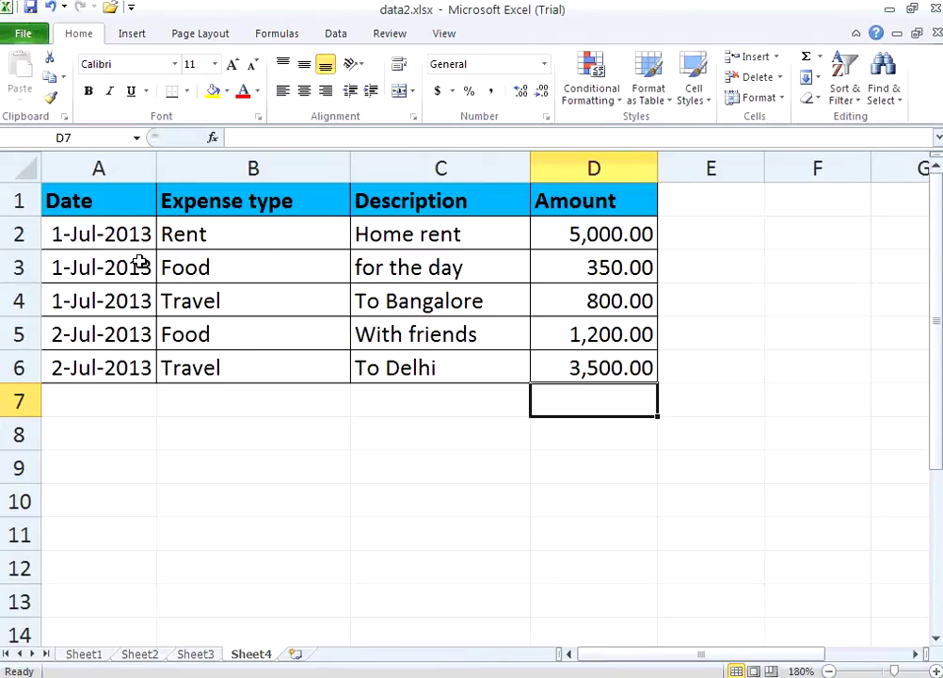
{"action": "left_click", "coordinate": [362, 237]}
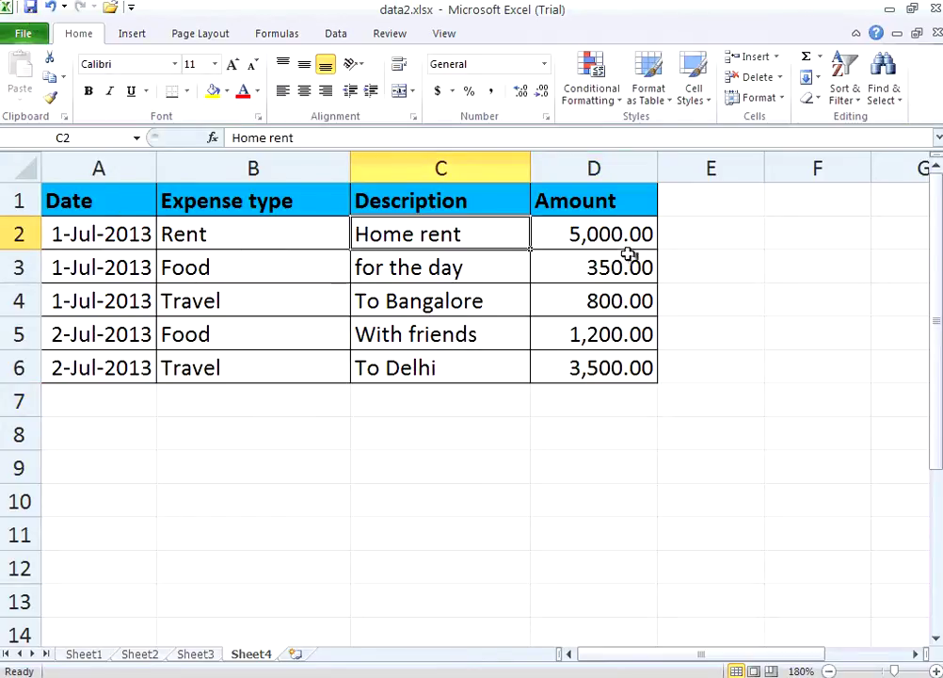
{"action": "key", "text": "Right"}
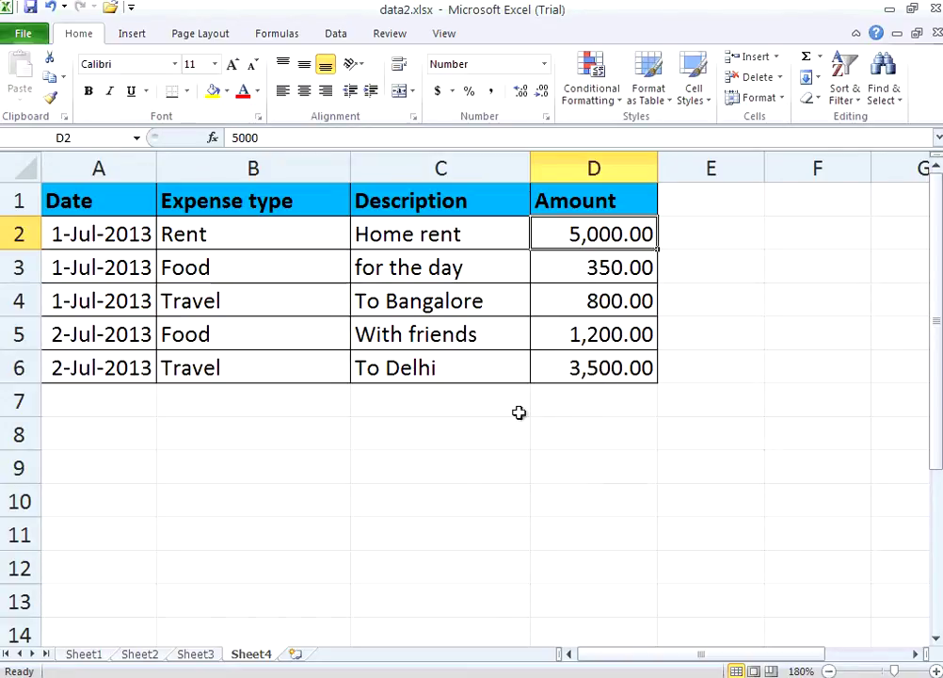
{"action": "left_click", "coordinate": [460, 408]}
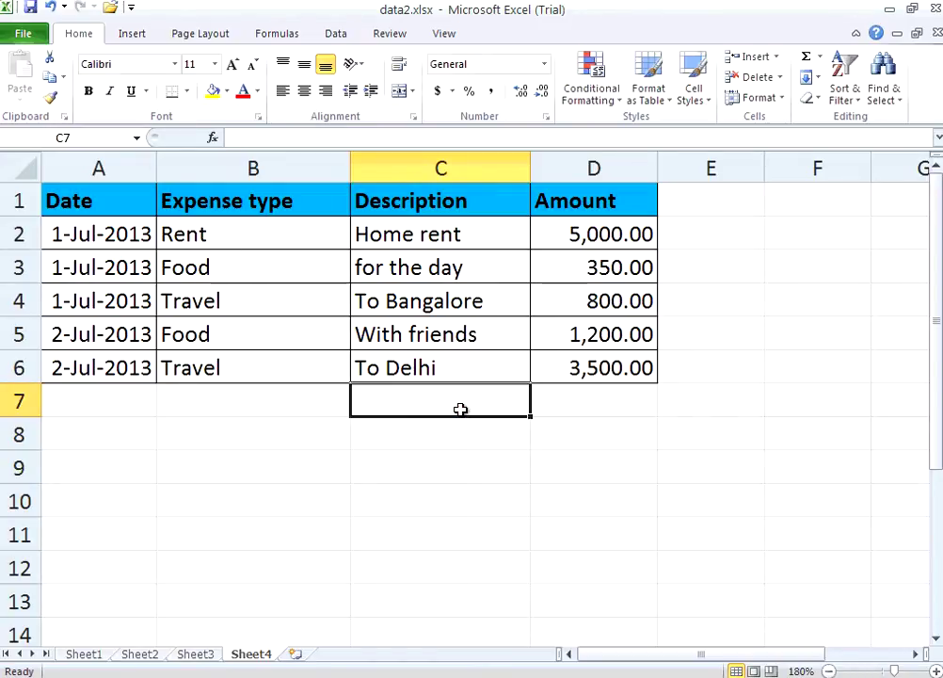
Enter the label Total in C7 and check the D2:D6 sum in the status bar
{"action": "type", "text": "Total"}
{"action": "key", "text": "Tab"}
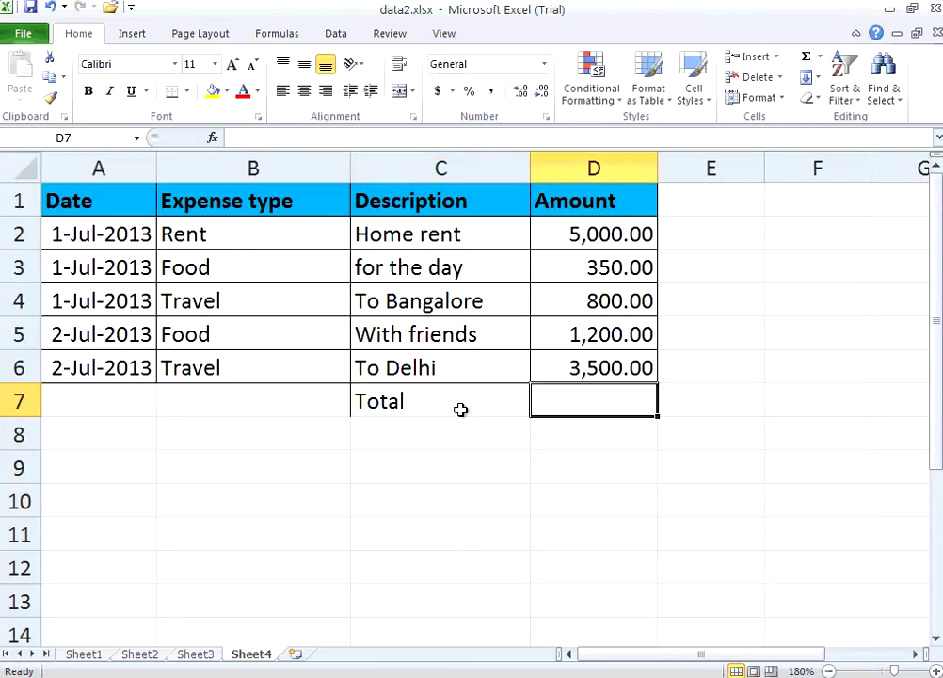
{"action": "left_click_drag", "start_coordinate": [577, 238], "coordinate": [600, 362]}
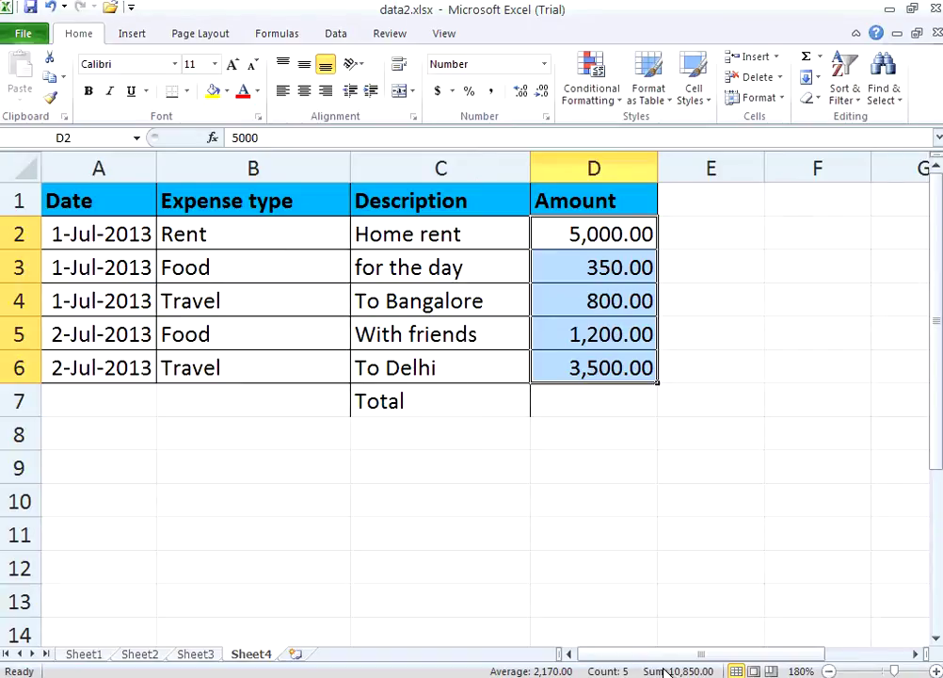
{"action": "left_click", "coordinate": [586, 402]}
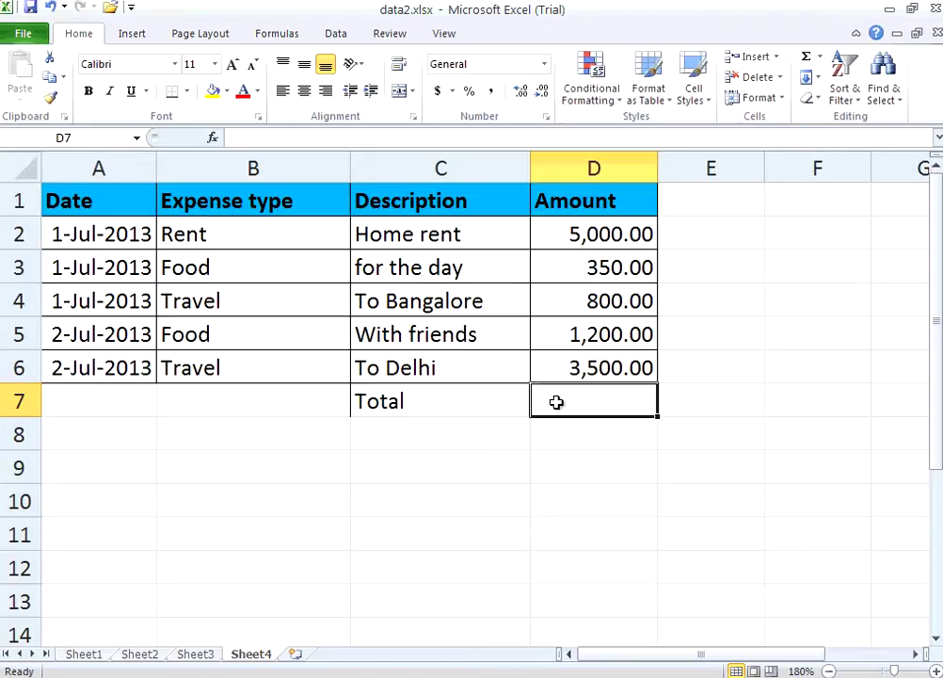
Enter =SUM(D2:D6) in D7, giving a total of 10,850.00
{"action": "type", "text": "=sum"}
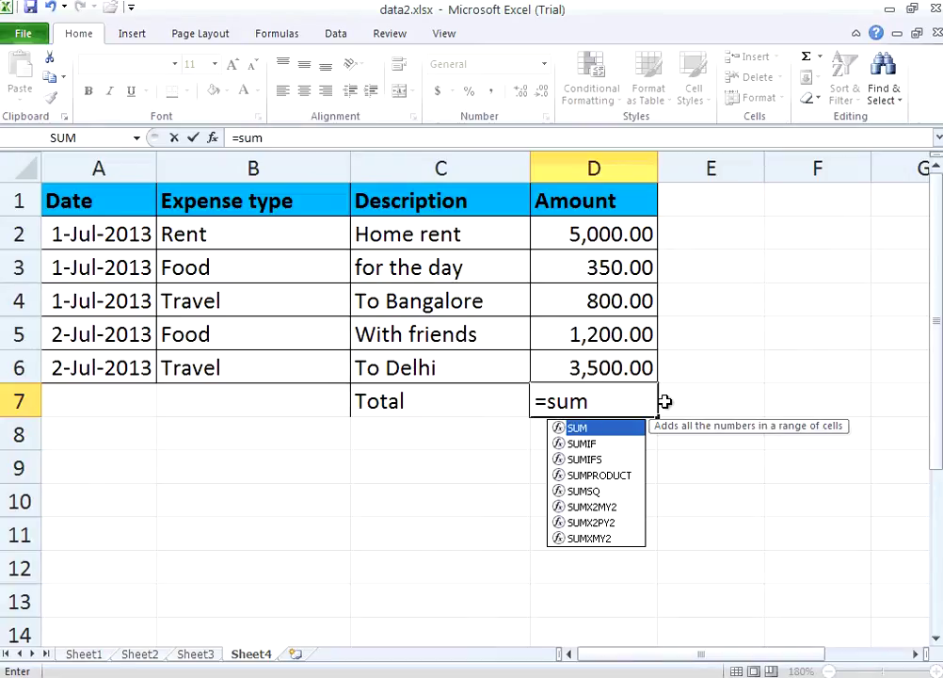
{"action": "type", "text": "("}
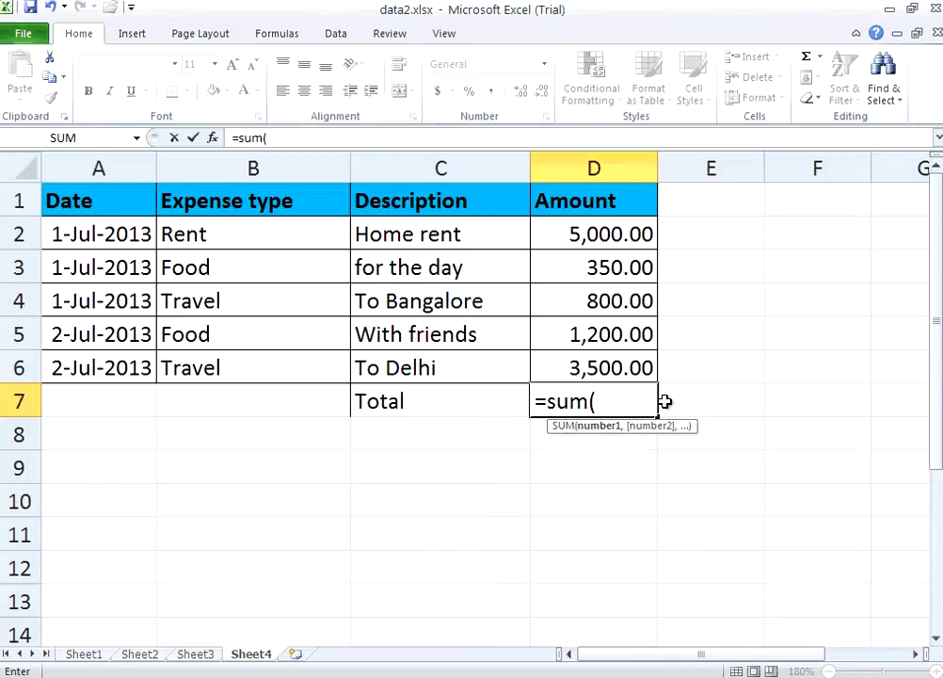
{"action": "left_click_drag", "start_coordinate": [628, 365], "coordinate": [615, 239]}
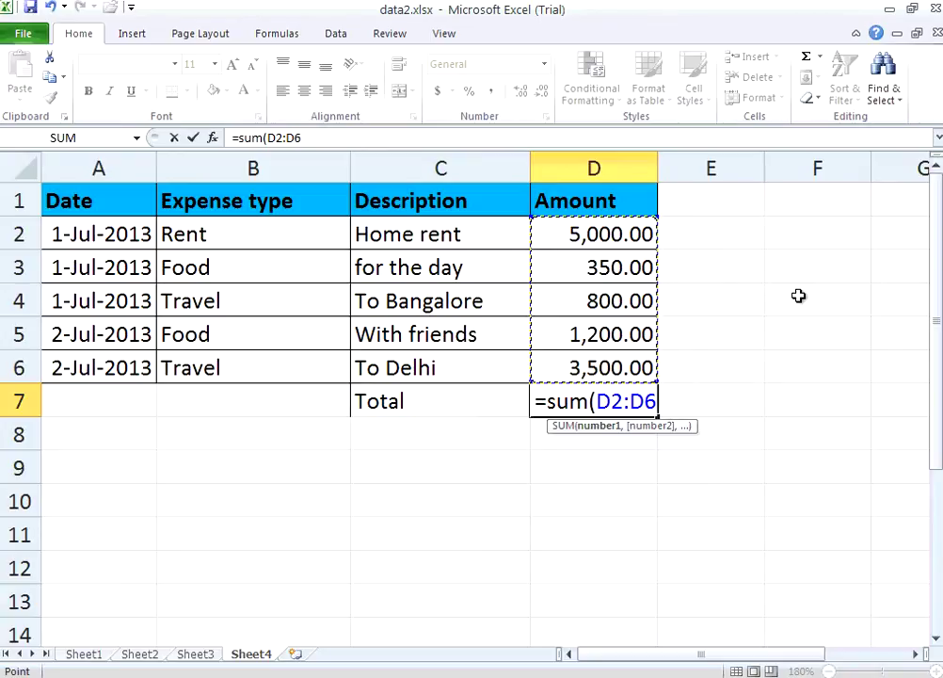
{"action": "type", "text": ")"}
{"action": "key", "text": "Return"}
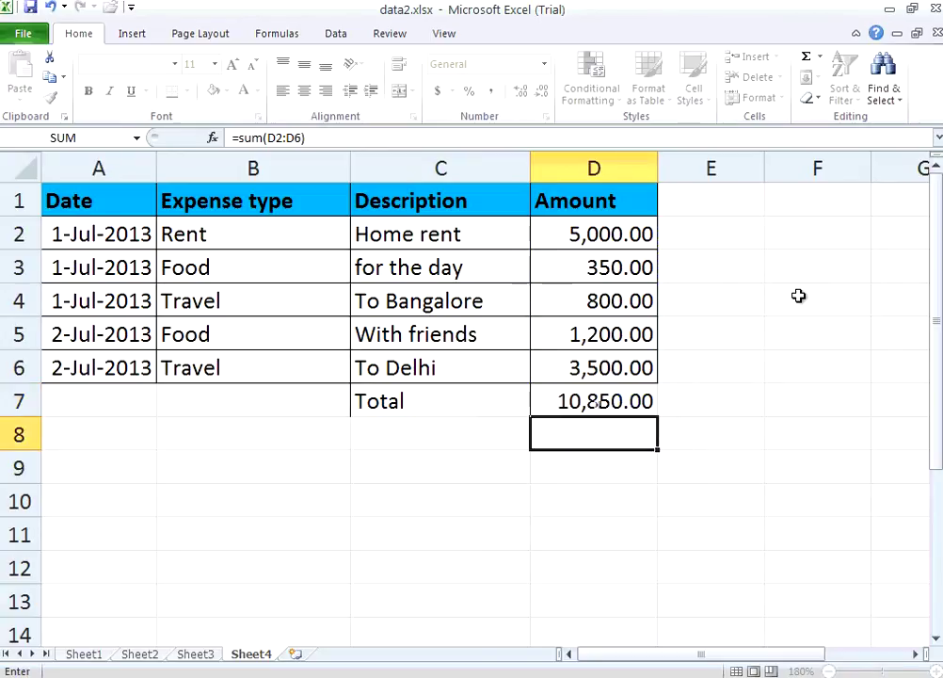
{"action": "left_click", "coordinate": [592, 405]}
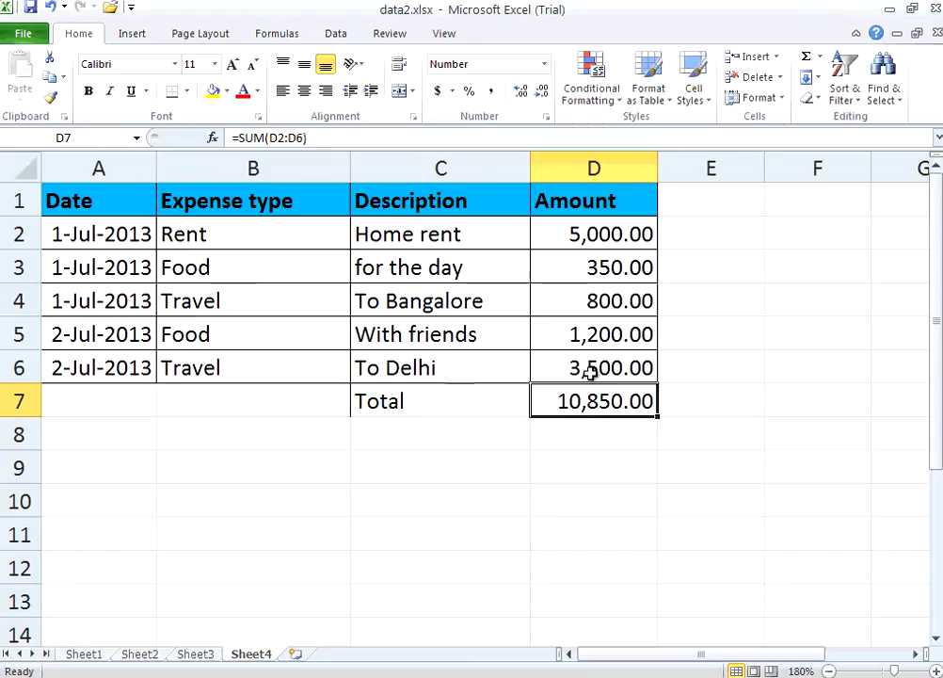
Change the 'for the day' amount in D3 to 300 and check the total
{"action": "left_click", "coordinate": [598, 273]}
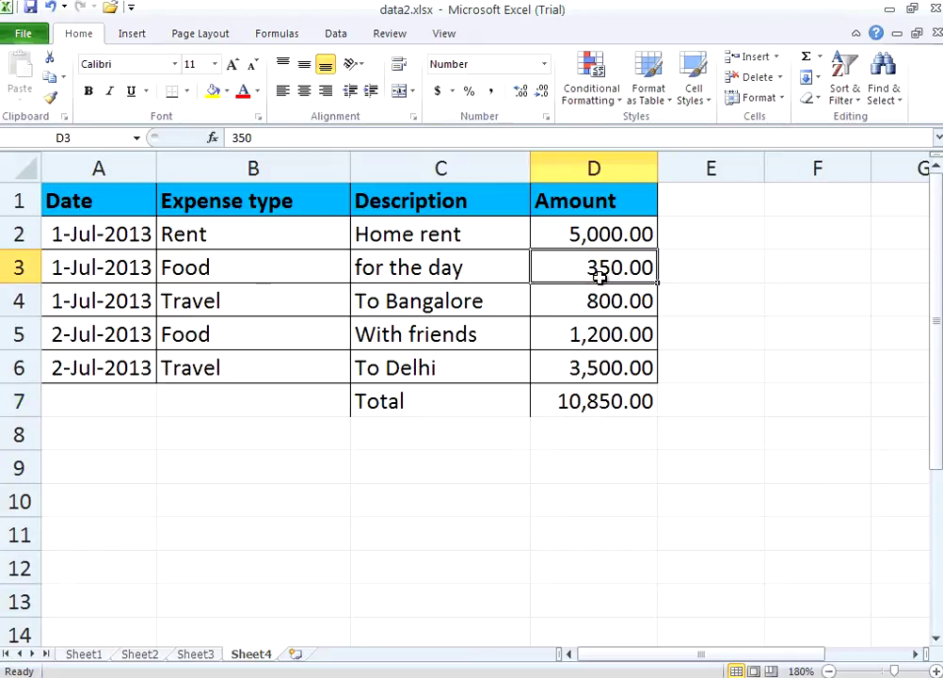
{"action": "type", "text": "300"}
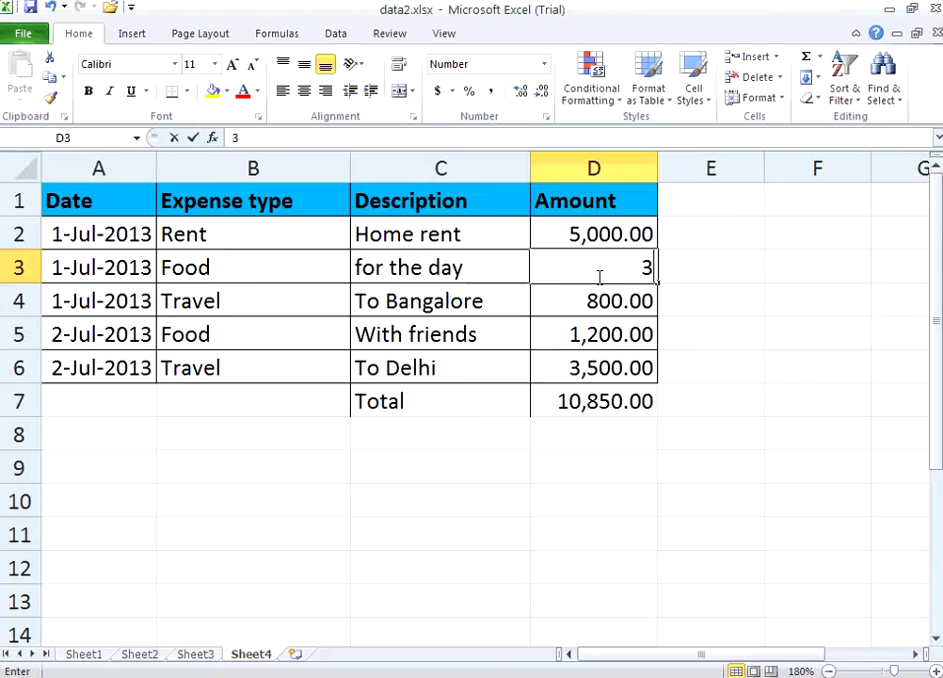
{"action": "key", "text": "Return"}
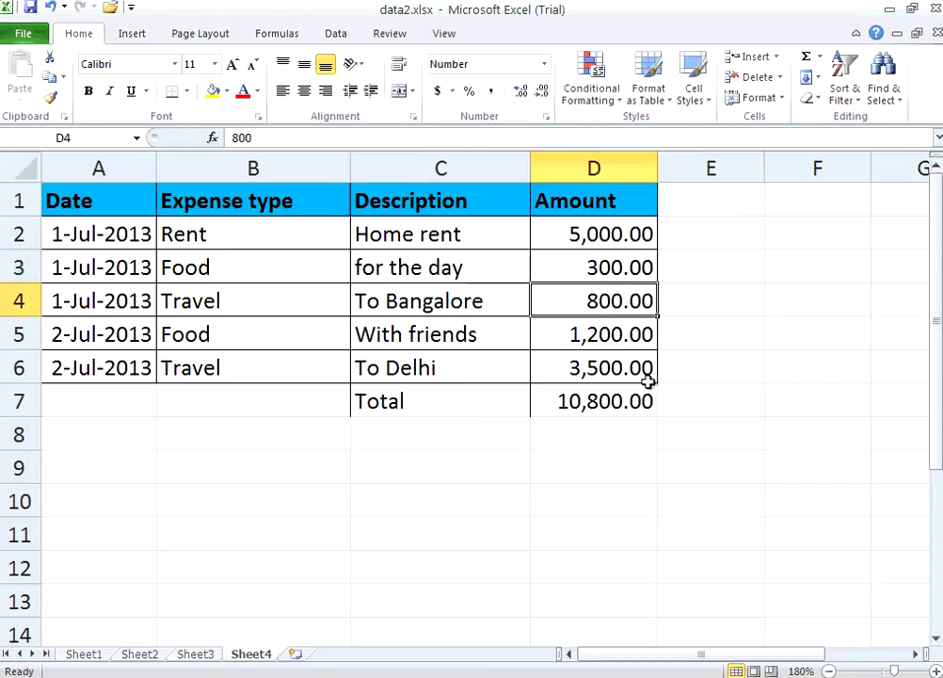
{"action": "left_click", "coordinate": [602, 394]}
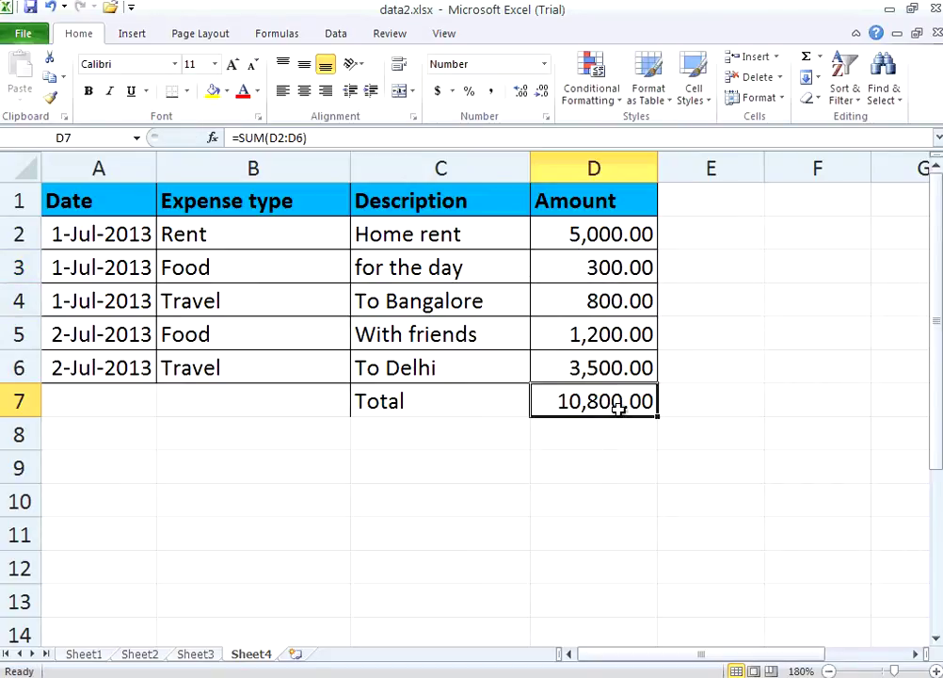
Change D3 to 500 and confirm the Total in D7 recalculates to 11,000.00
{"action": "left_click", "coordinate": [594, 270]}
{"action": "type", "text": "500"}
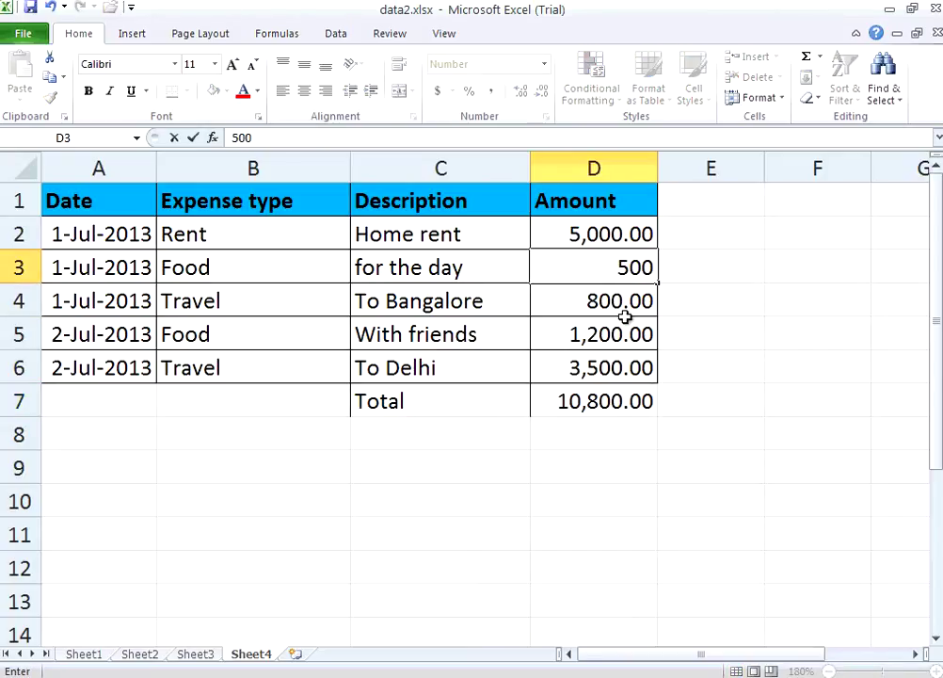
{"action": "key", "text": "Return"}
{"action": "left_click", "coordinate": [621, 267]}
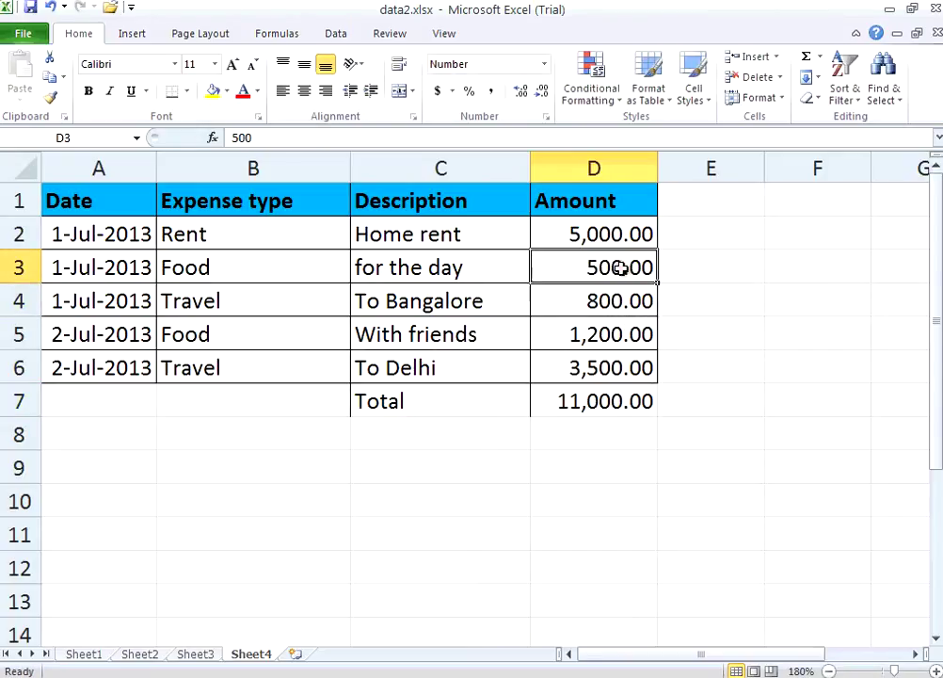
{"action": "left_click", "coordinate": [619, 401]}
{"action": "left_click", "coordinate": [477, 399]}
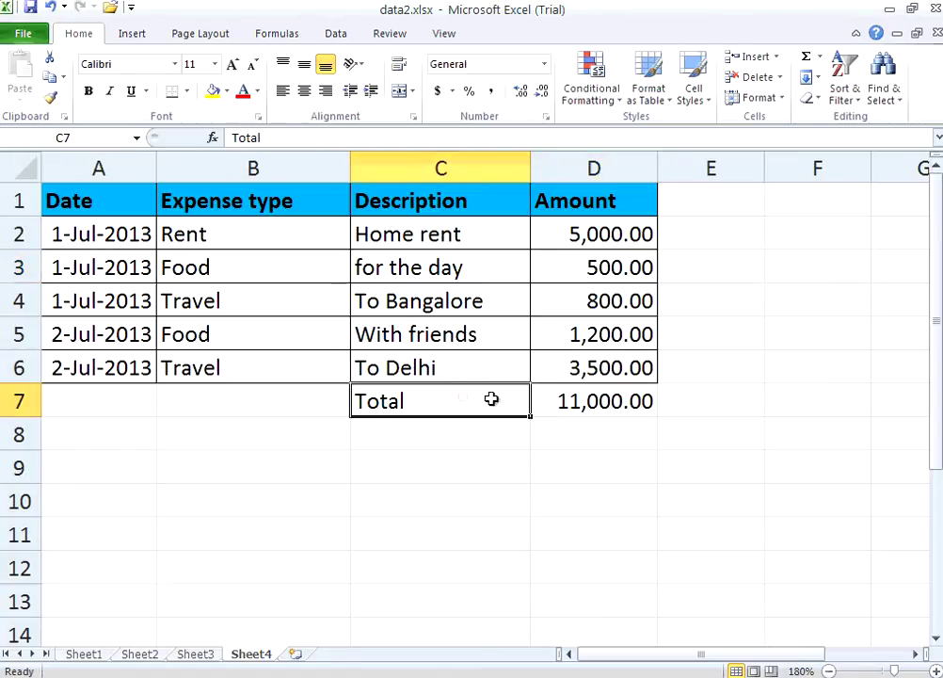
{"action": "left_click", "coordinate": [581, 403]}
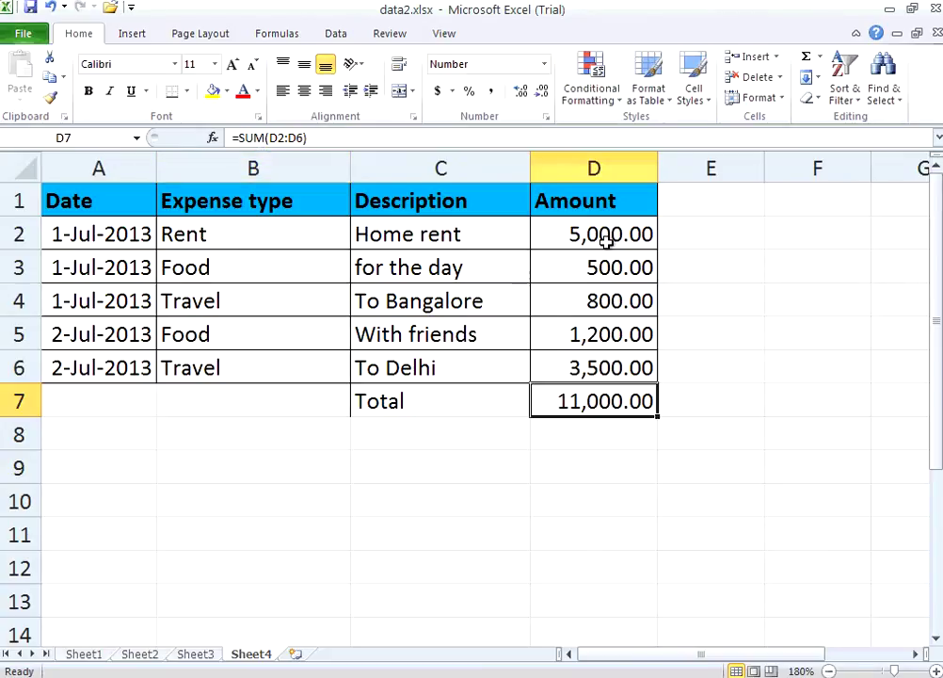
{"action": "left_click", "coordinate": [446, 400]}
{"action": "left_click", "coordinate": [581, 401]}
{"action": "left_click", "coordinate": [303, 138]}
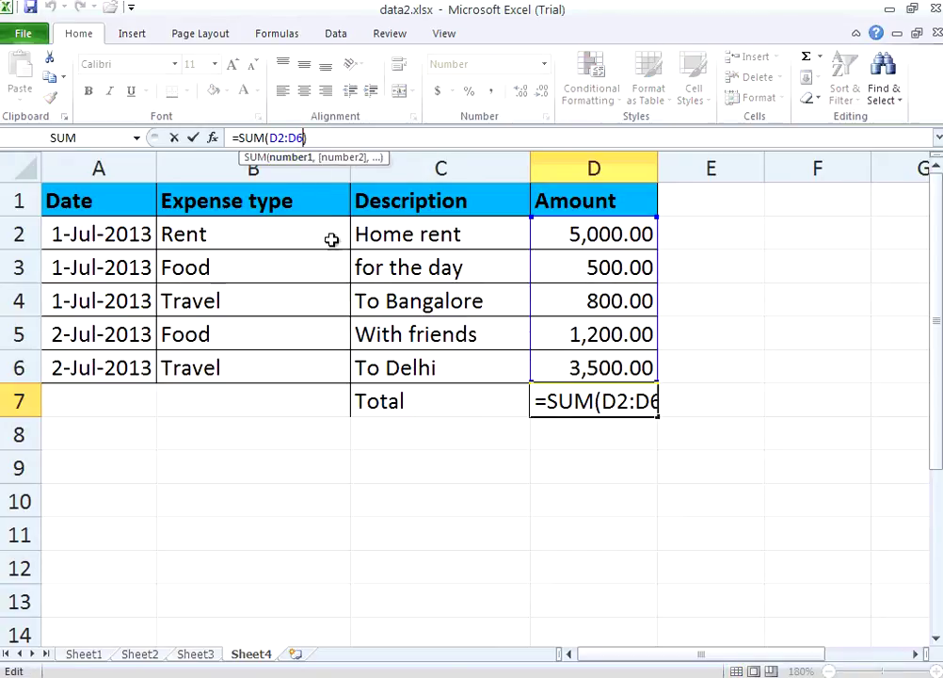
{"action": "key", "text": "BackSpace"}
{"action": "type", "text": "5"}
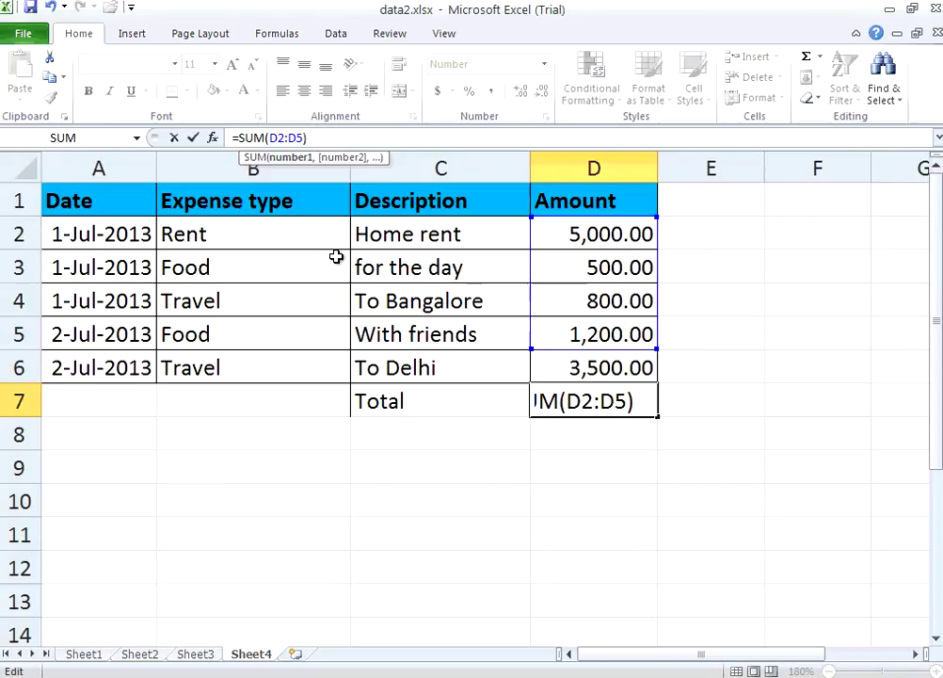
{"action": "key", "text": "Return"}
{"action": "left_click", "coordinate": [611, 373]}
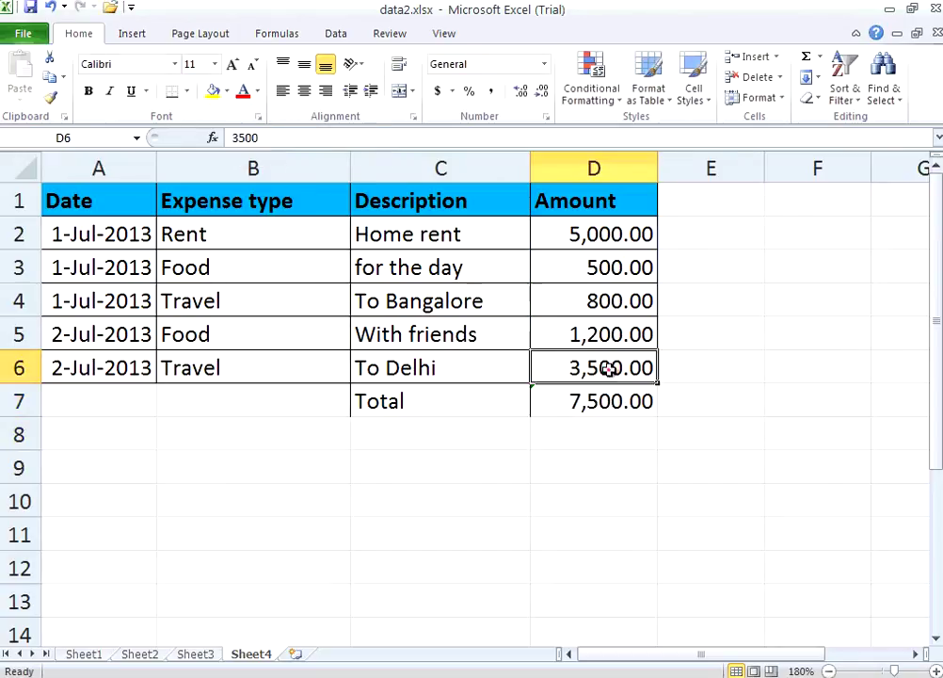
{"action": "left_click", "coordinate": [584, 237]}
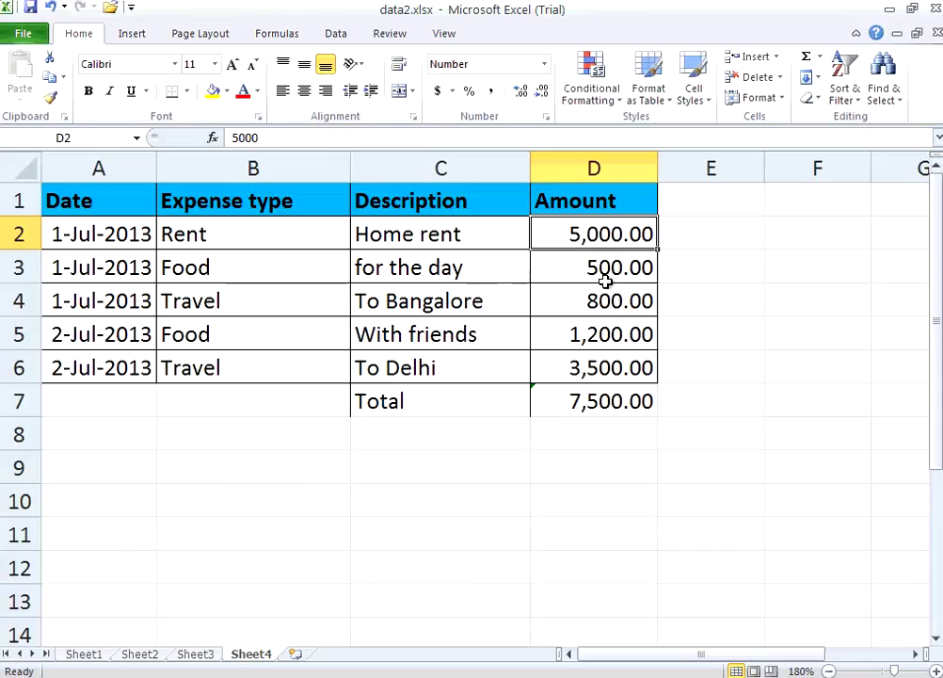
{"action": "left_click", "coordinate": [607, 275]}
{"action": "left_click", "coordinate": [603, 301]}
{"action": "left_click", "coordinate": [608, 334]}
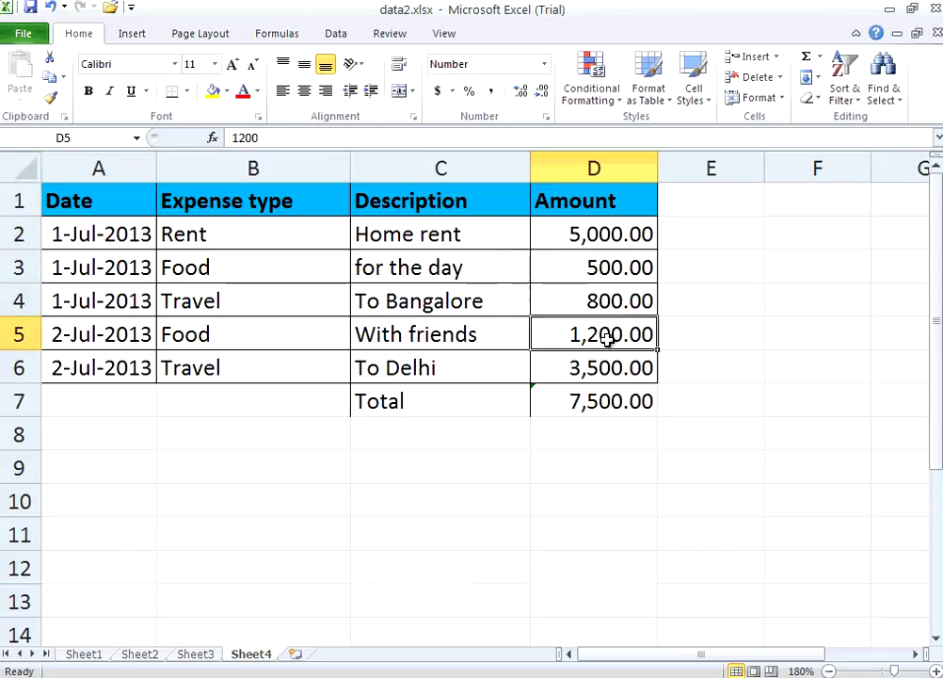
{"action": "left_click", "coordinate": [610, 400]}
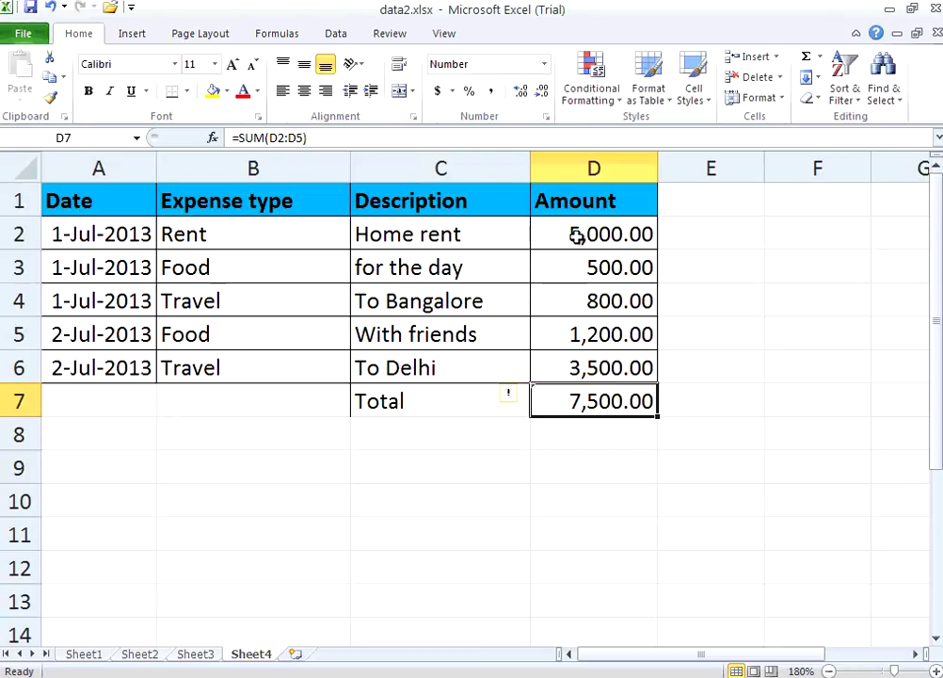
{"action": "left_click", "coordinate": [578, 238]}
{"action": "left_click", "coordinate": [580, 329]}
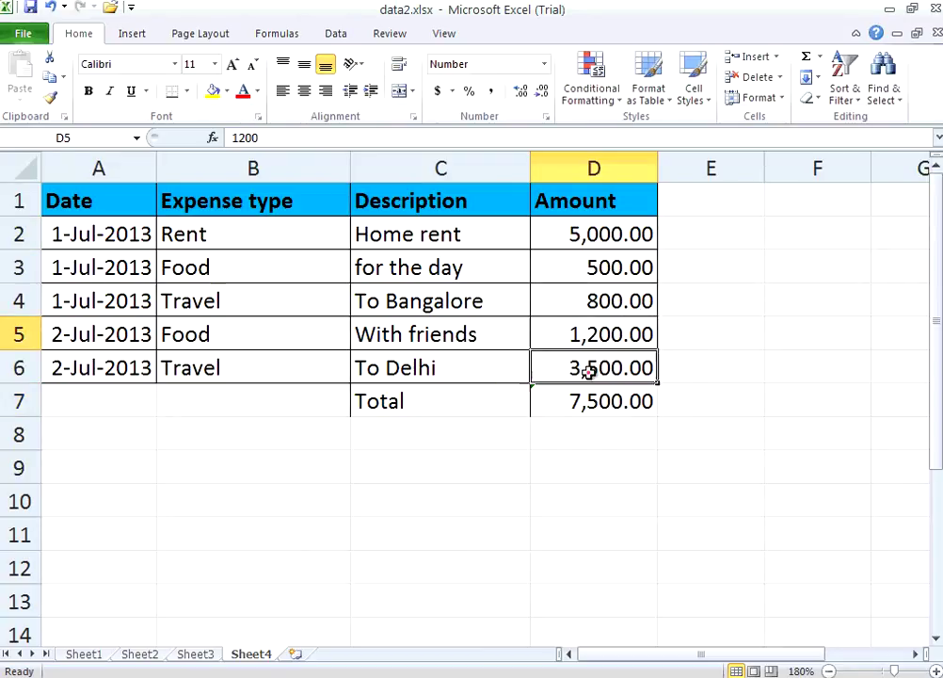
{"action": "left_click", "coordinate": [589, 372]}
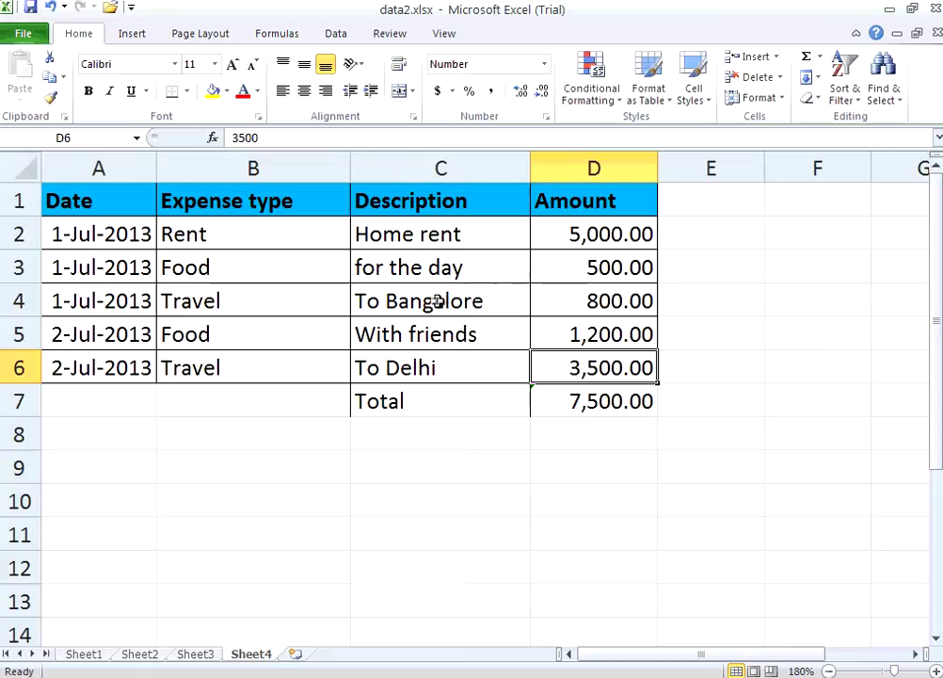
{"action": "left_click", "coordinate": [617, 400]}
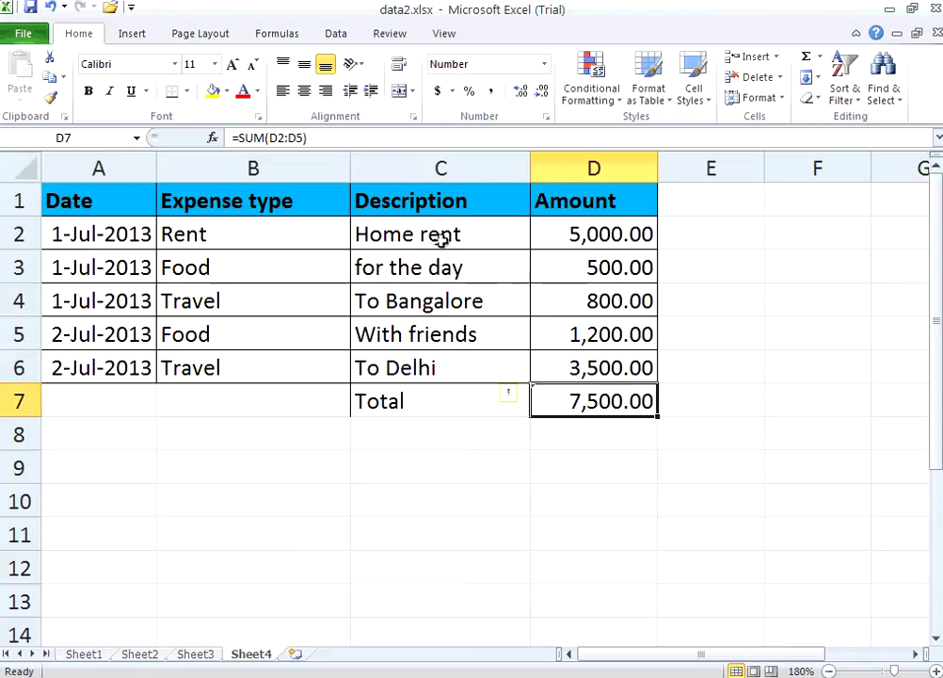
{"action": "left_click", "coordinate": [305, 137]}
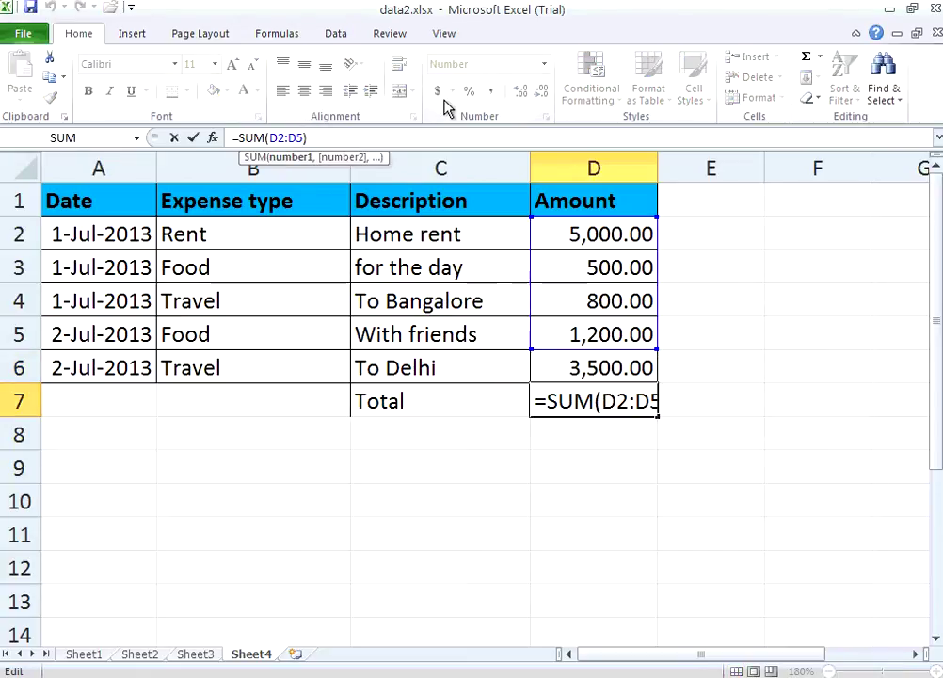
{"action": "key", "text": "BackSpace"}
{"action": "type", "text": "6"}
{"action": "key", "text": "Return"}
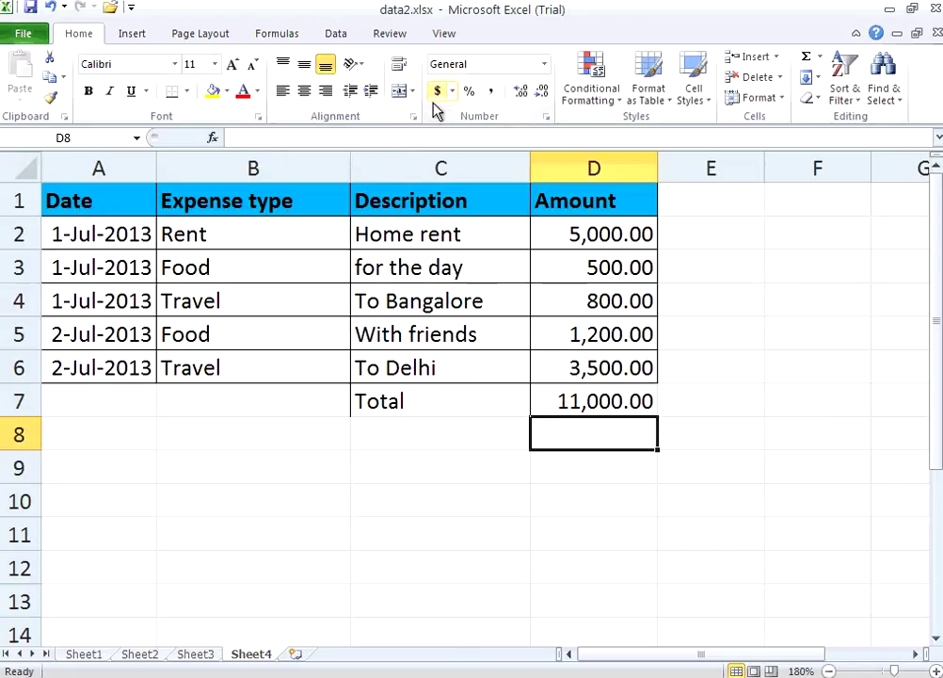
{"action": "left_click", "coordinate": [592, 394]}
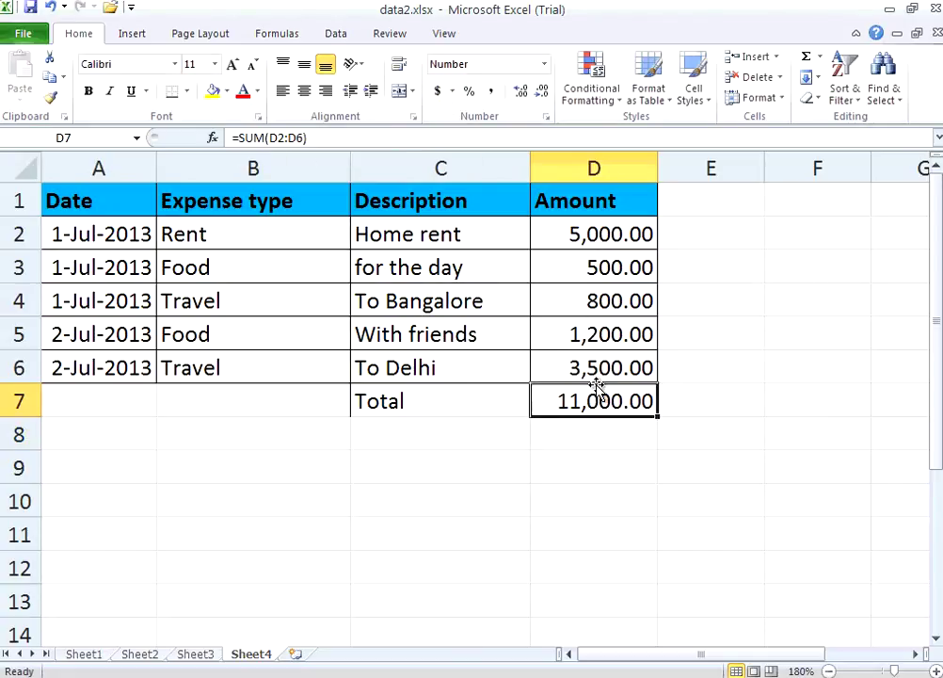
{"action": "left_click_drag", "start_coordinate": [606, 368], "coordinate": [607, 235]}
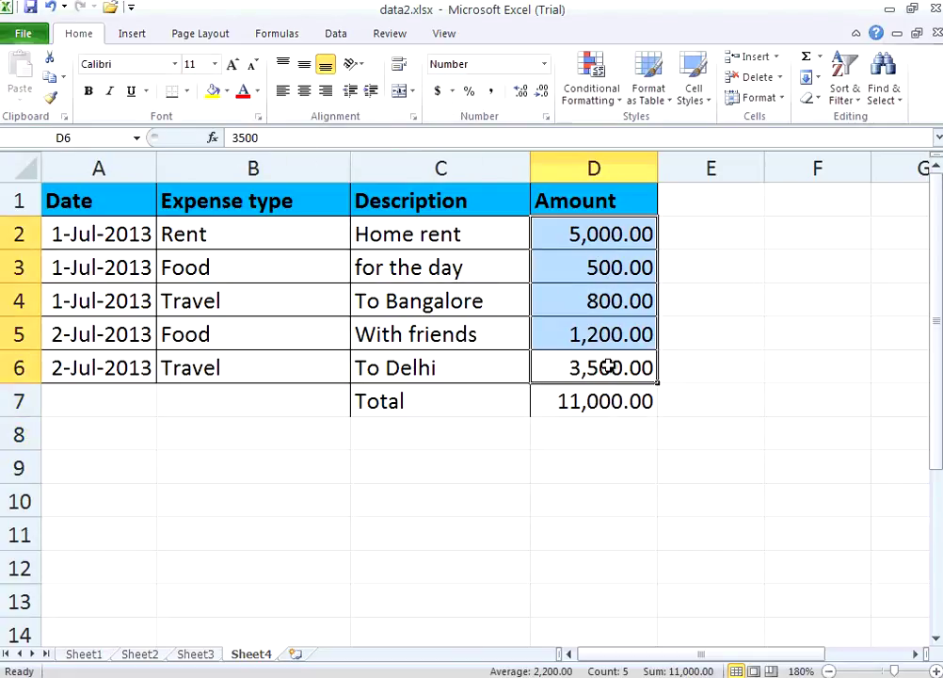
{"action": "left_click", "coordinate": [478, 406]}
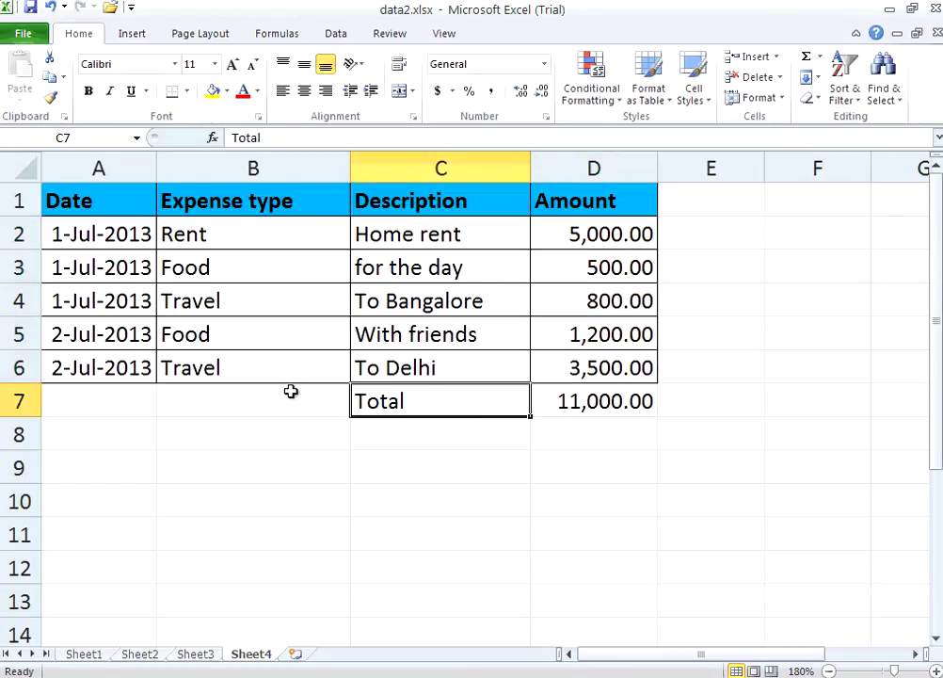
{"action": "left_click", "coordinate": [124, 241]}
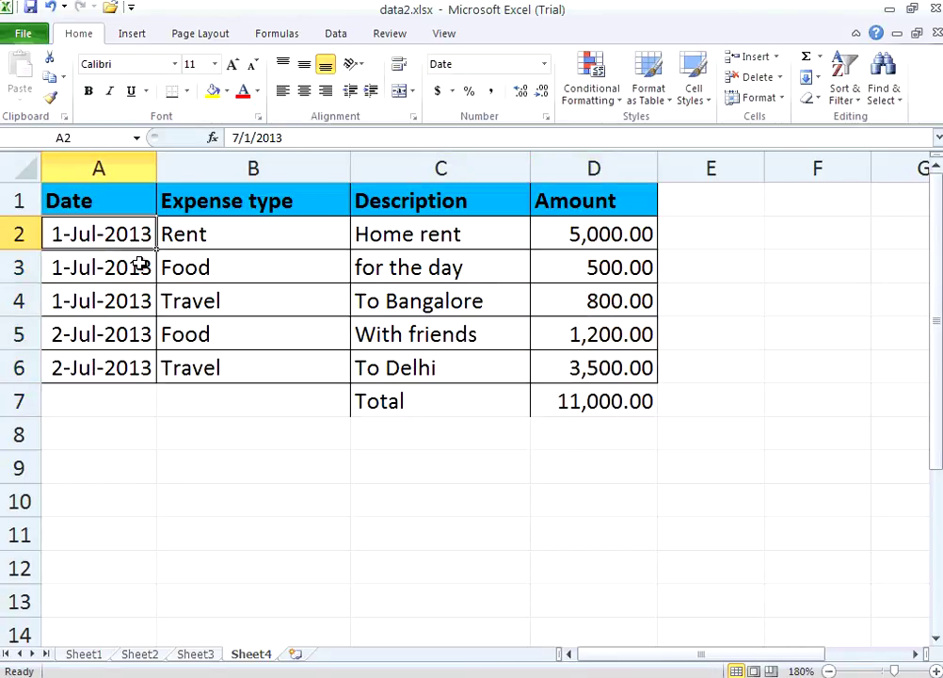
{"action": "left_click", "coordinate": [623, 238]}
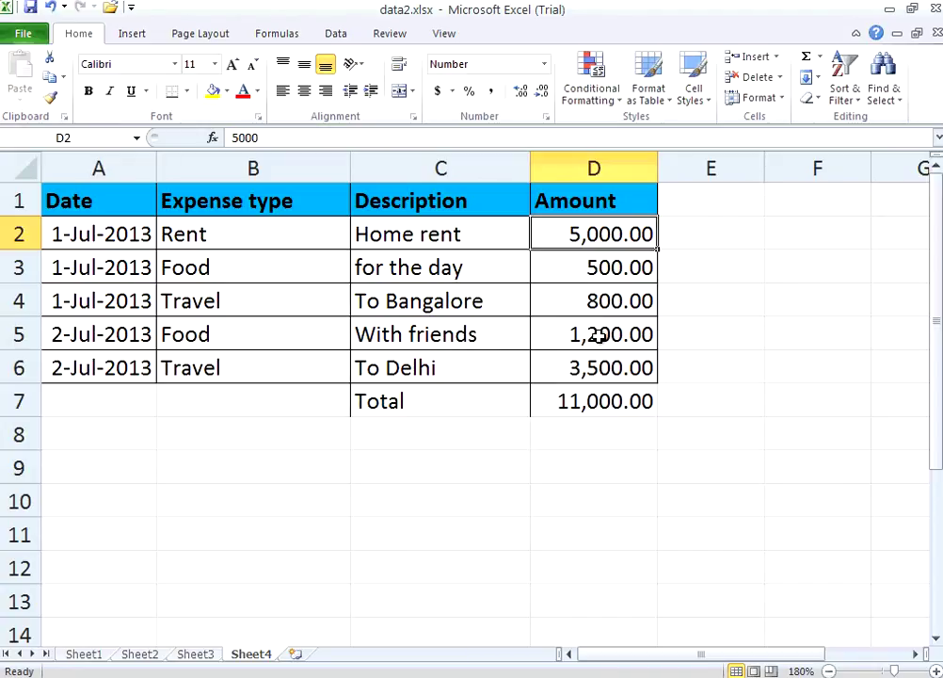
{"action": "left_click", "coordinate": [595, 403]}
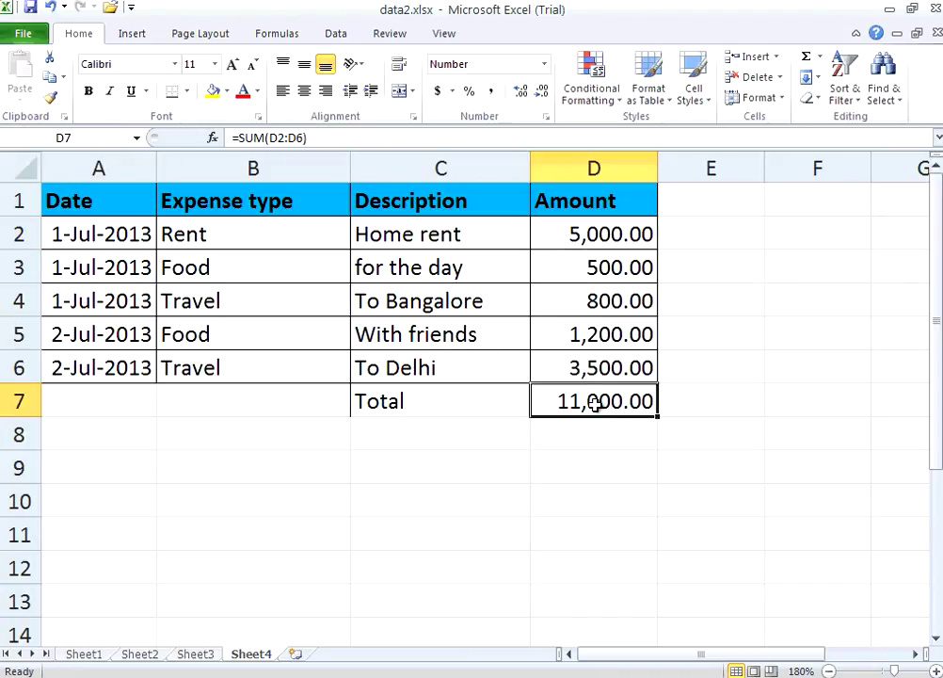